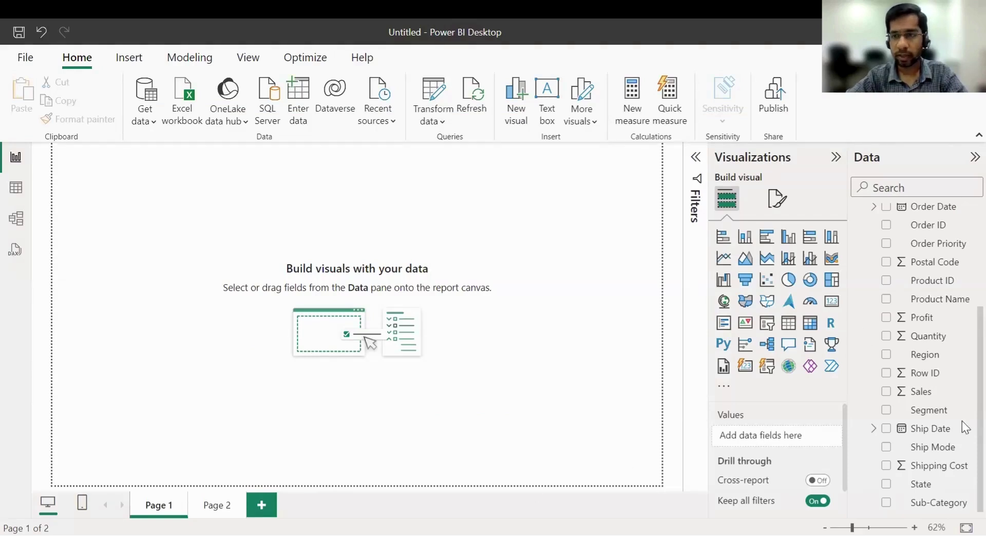
Create a table of Sales by Market on Page 1 and enlarge its frame.
scroll(935, 318, "up", 5)
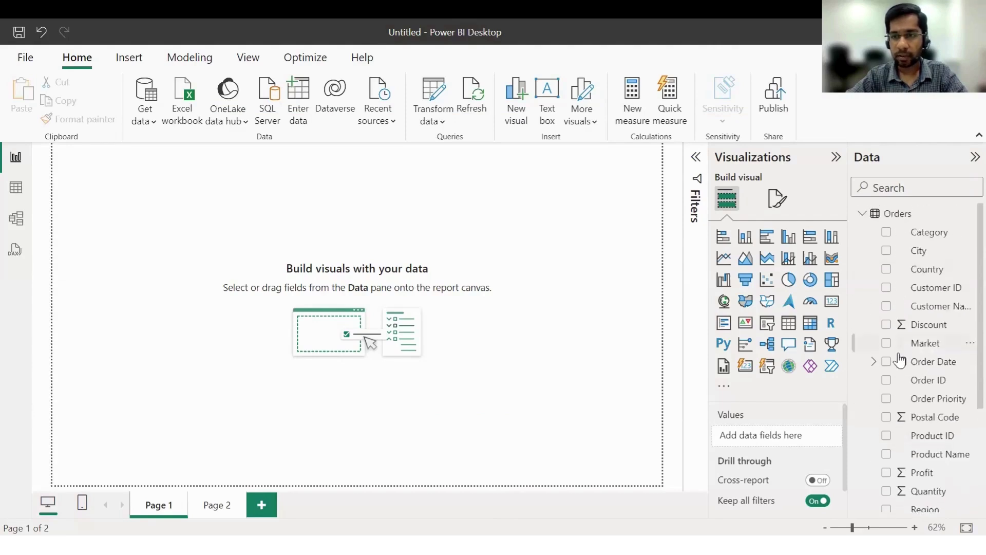
left_click(887, 342)
scroll(920, 403, "down", 3)
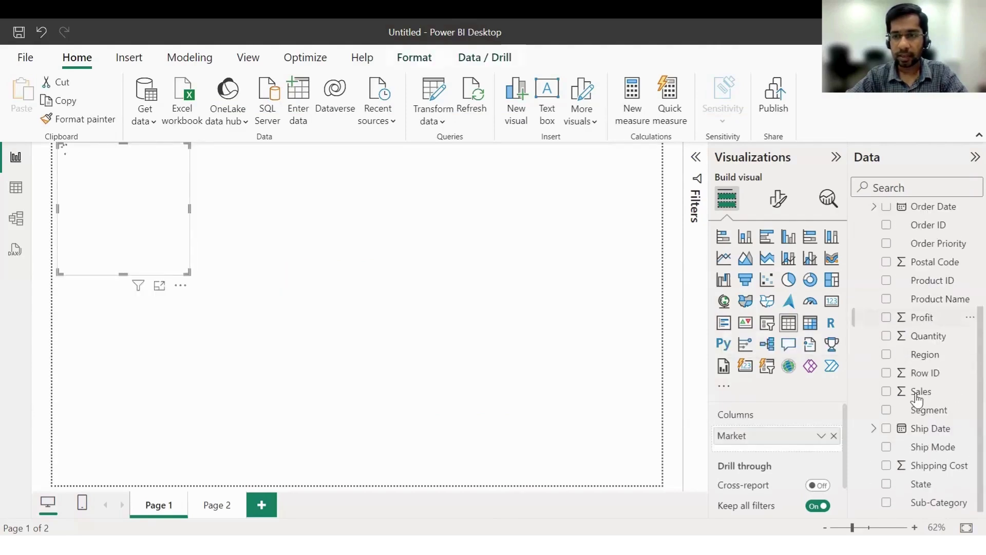
left_click(887, 392)
left_click_drag(189, 274, 382, 401)
left_click(599, 289)
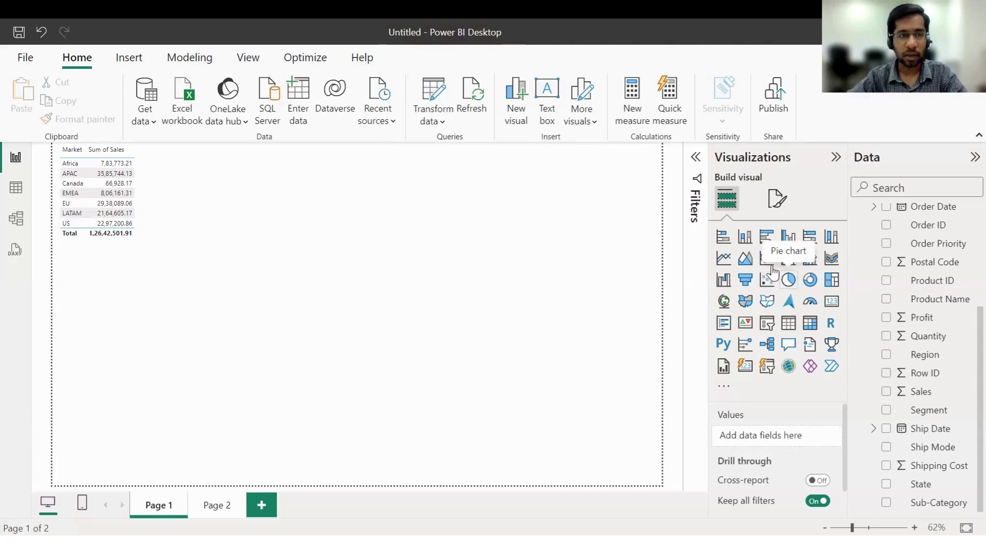
Convert the Market and Sales table into a pie chart.
left_click(786, 280)
left_click(279, 232)
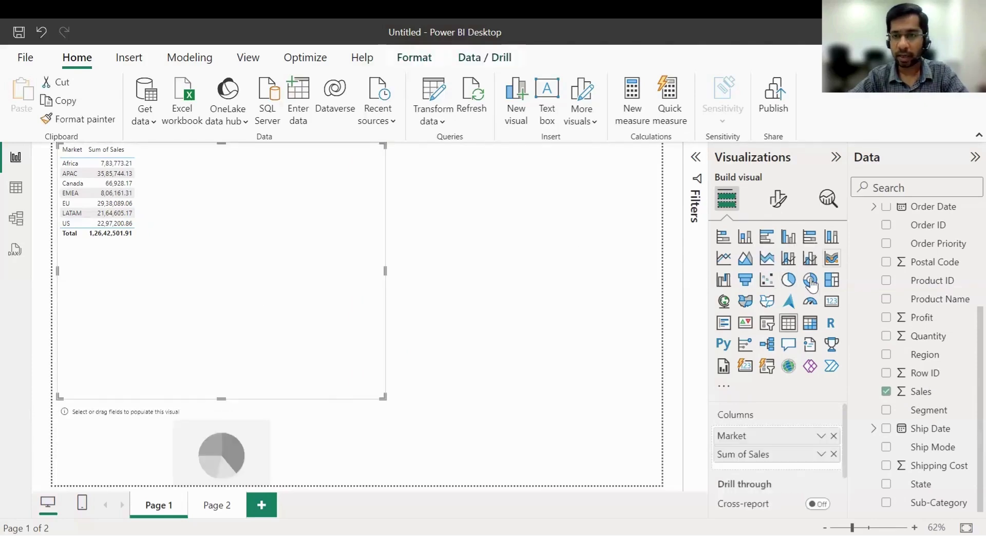
left_click(788, 279)
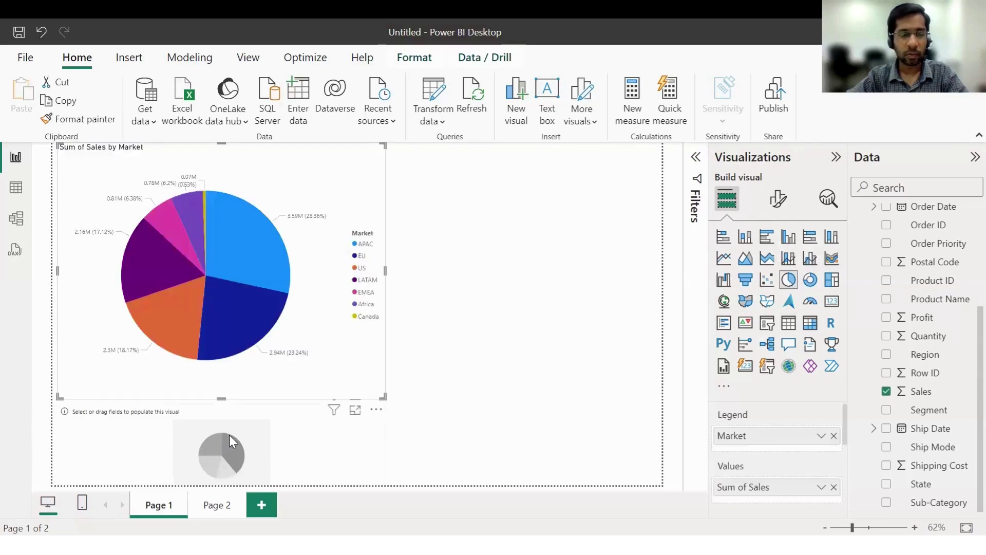
Delete the empty pie chart below and enlarge the Sales by Market pie chart to the full height of the page.
left_click(362, 468)
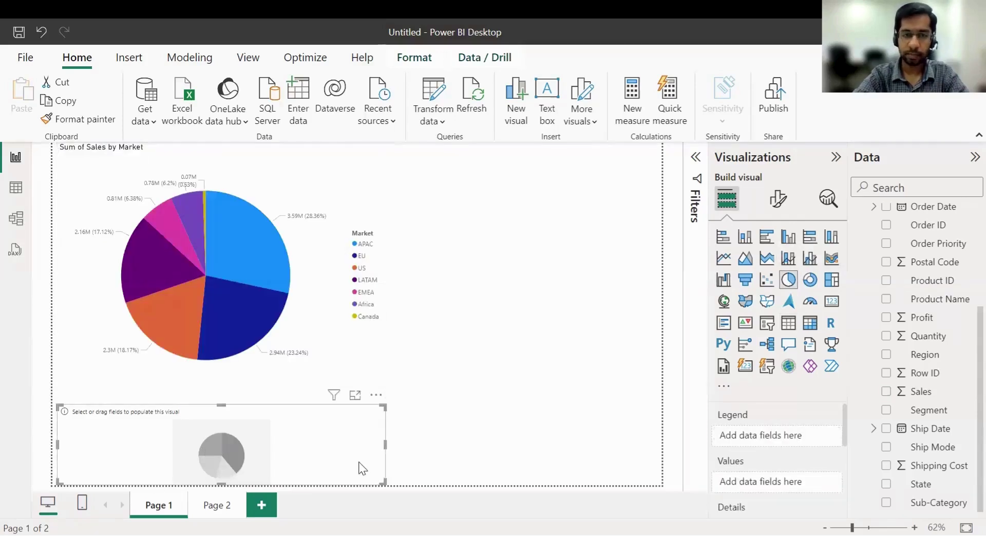
key("Delete")
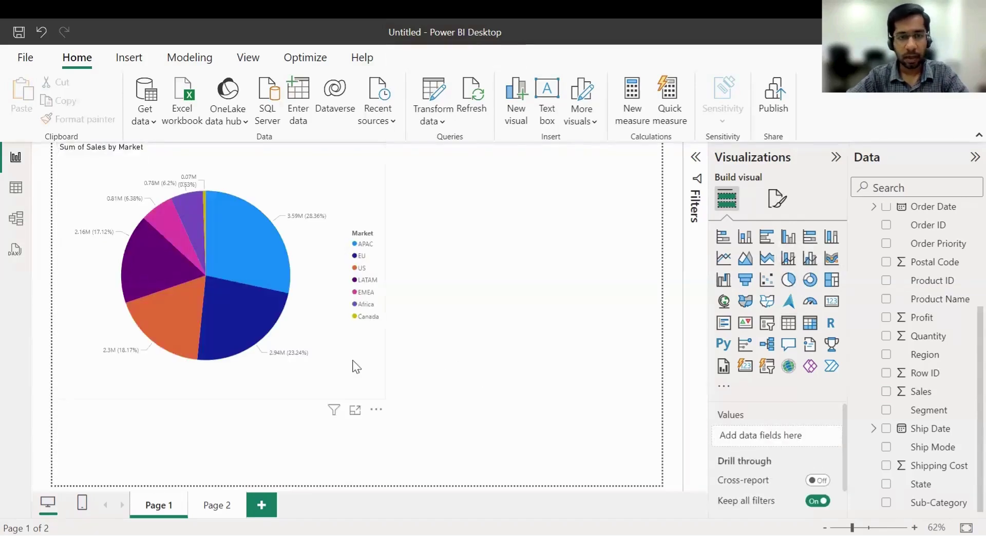
left_click(385, 399)
left_click_drag(384, 399, 456, 488)
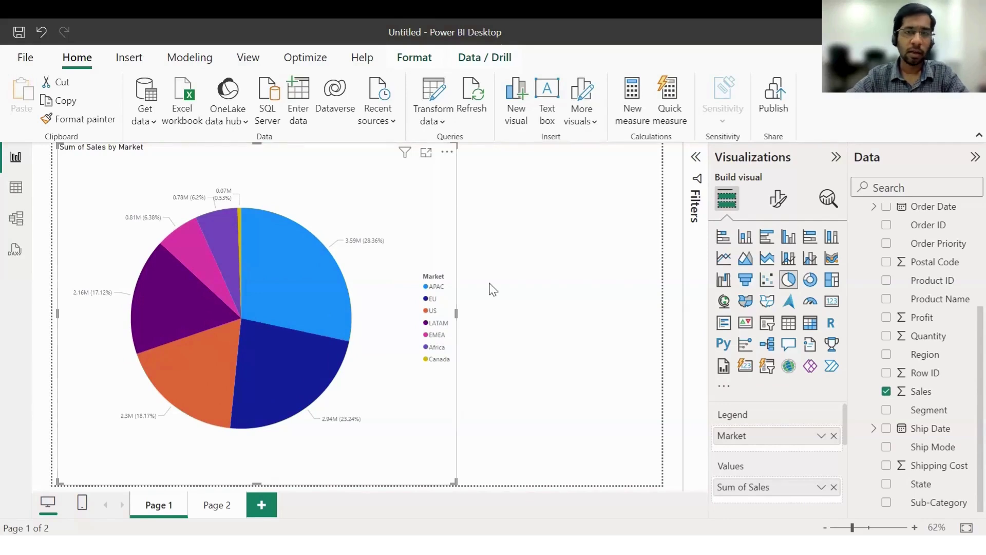
Examine the pie chart in focus mode and return to the report.
left_click(425, 160)
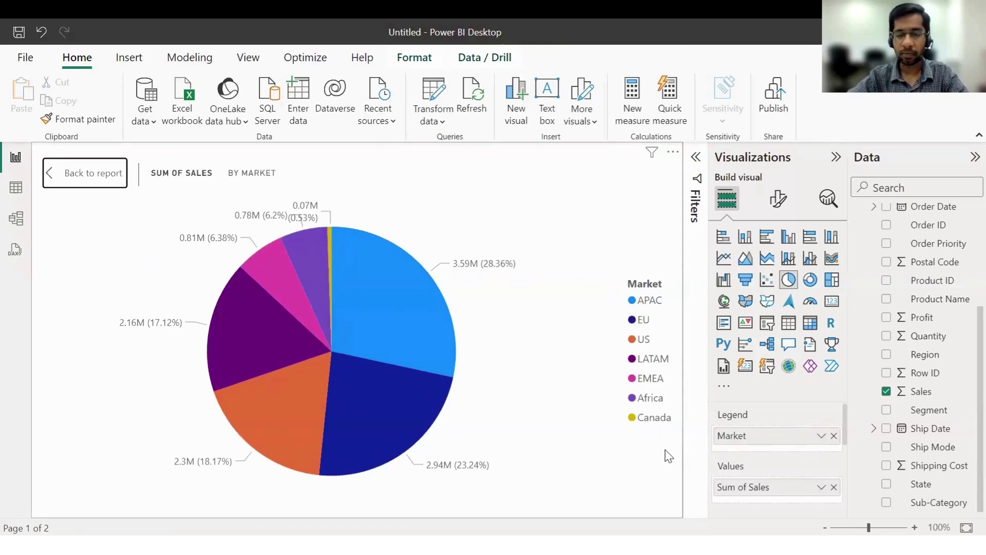
left_click(109, 169)
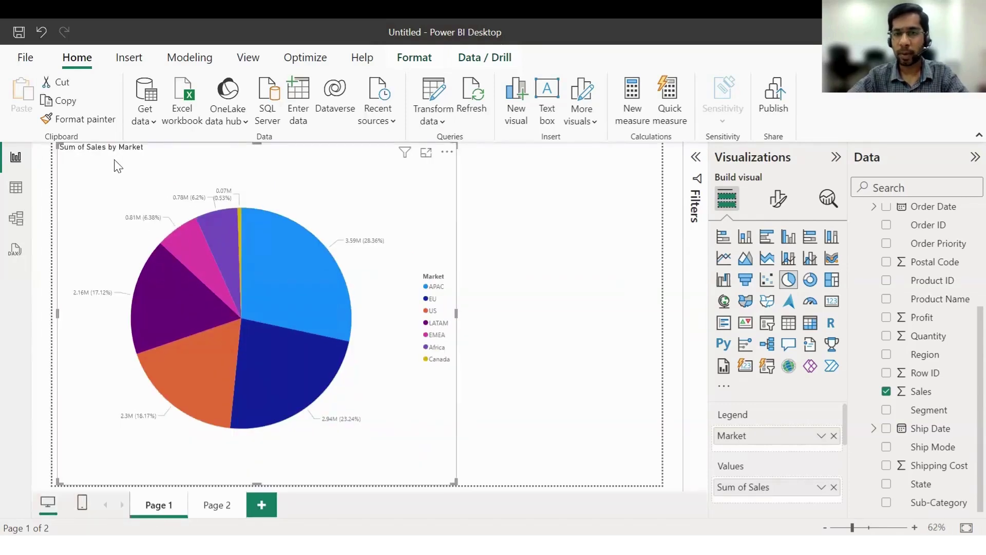
Apply a basic visual-level filter on Market that includes every market except EU.
left_click(694, 163)
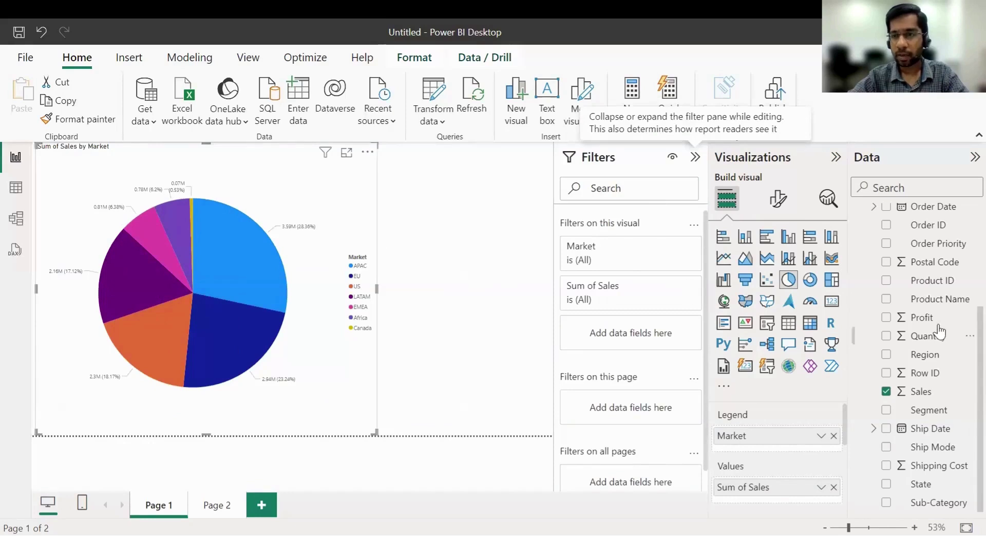
scroll(937, 374, "up", 3)
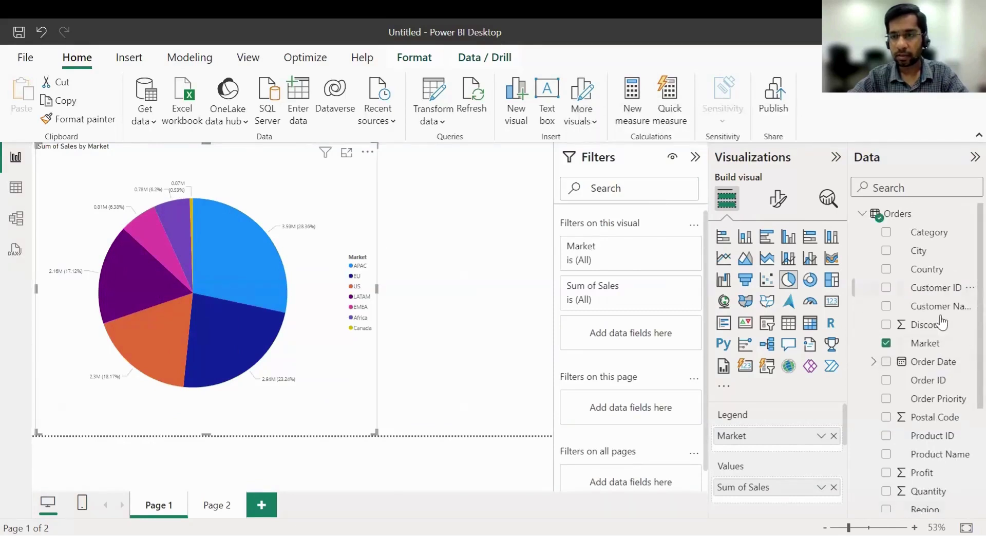
left_click_drag(940, 347, 894, 361)
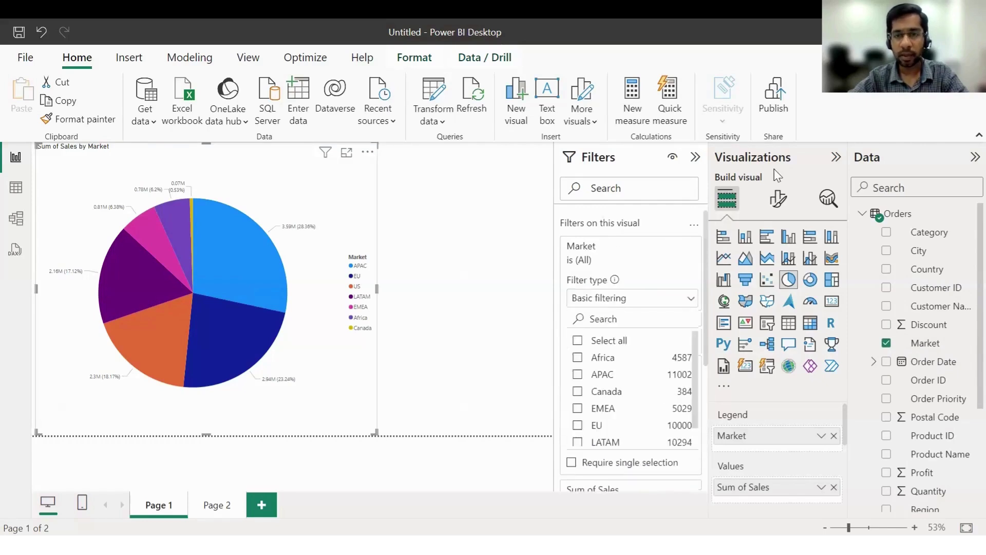
scroll(622, 295, "down", 3)
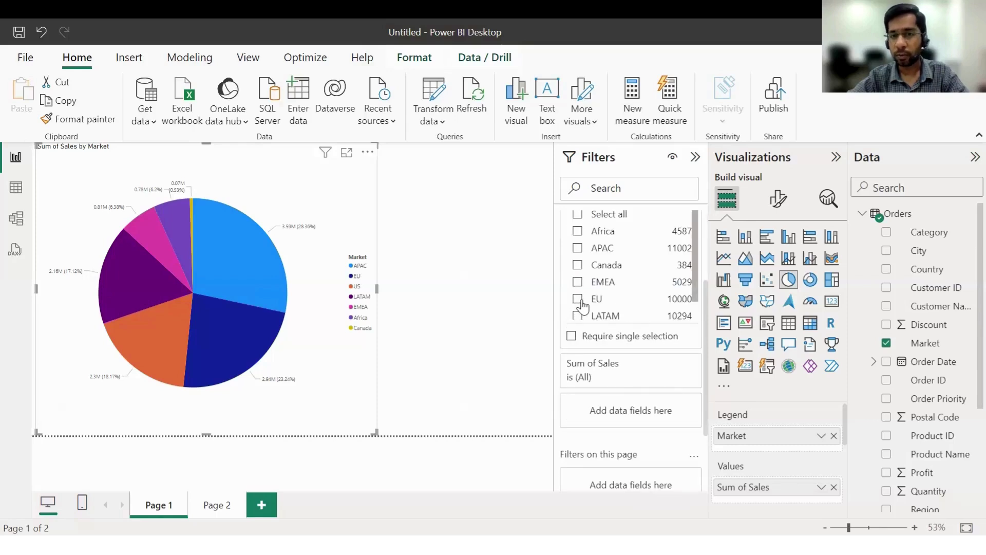
scroll(582, 307, "up", 1)
left_click(577, 256)
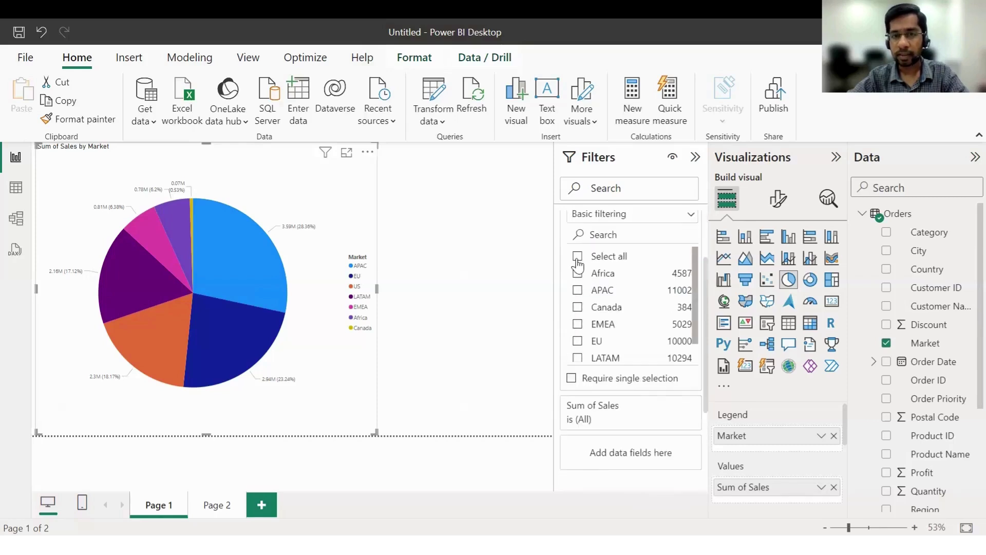
left_click(577, 341)
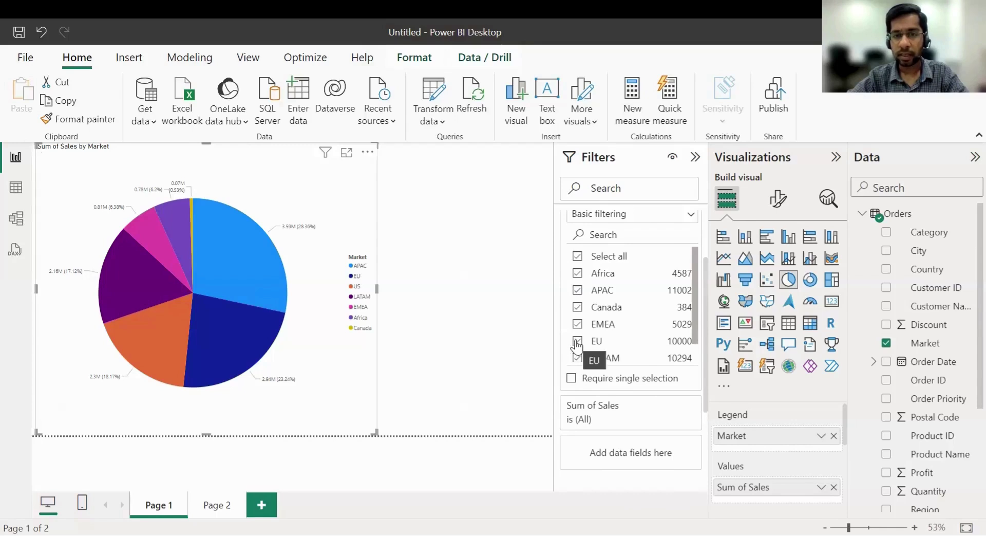
left_click(577, 341)
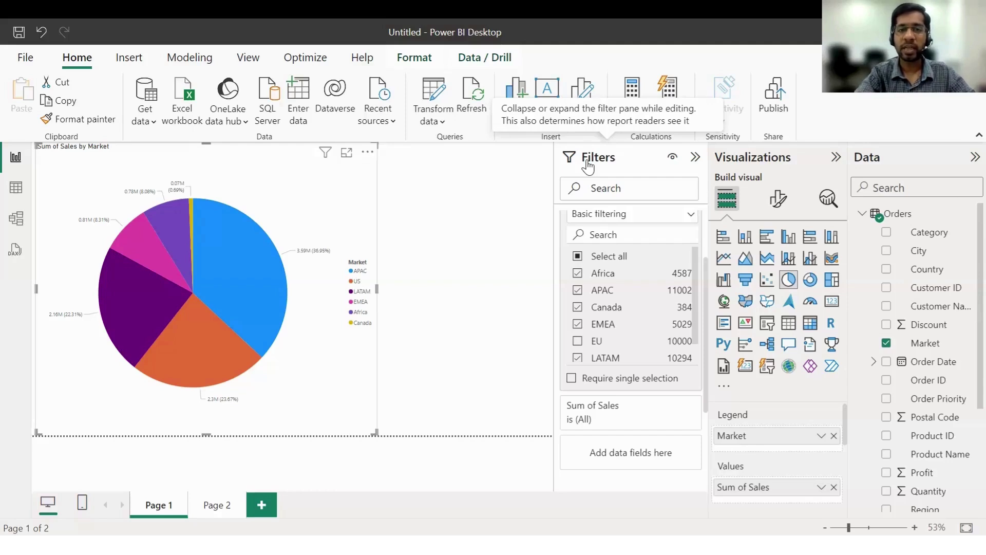
Clear the pie chart's Market filter and collapse the filter settings.
left_click(587, 261)
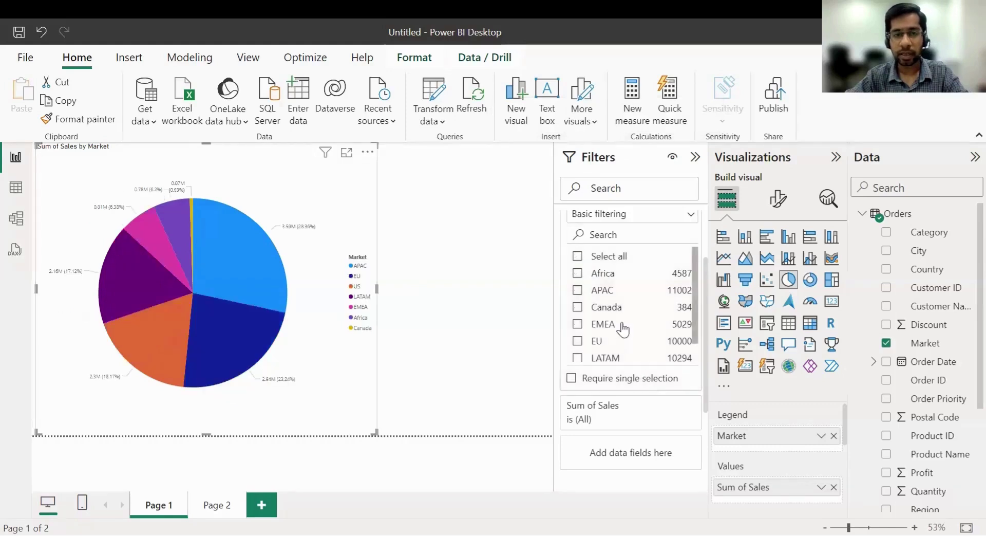
left_click(695, 160)
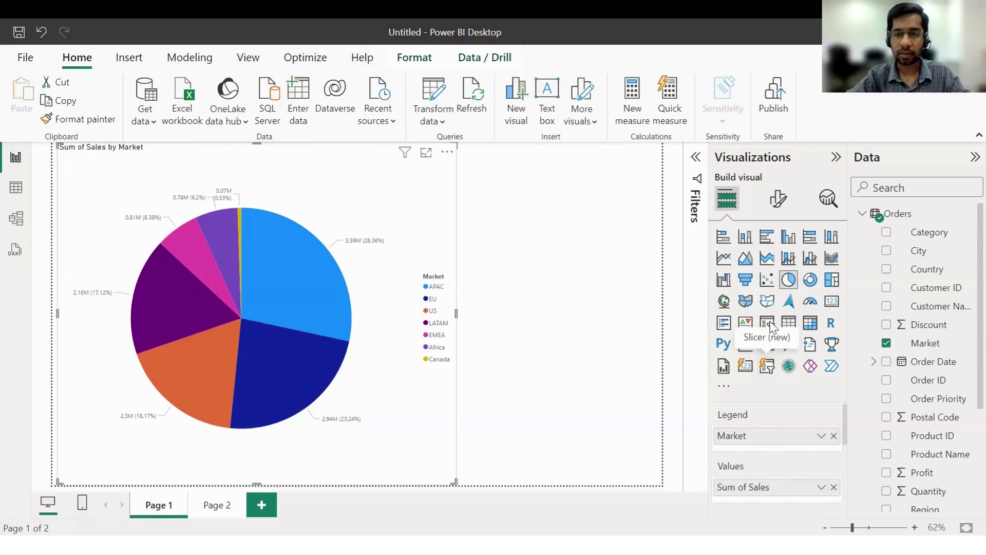
Add a slicer beside the pie chart and assign the Market field to it.
left_click(592, 301)
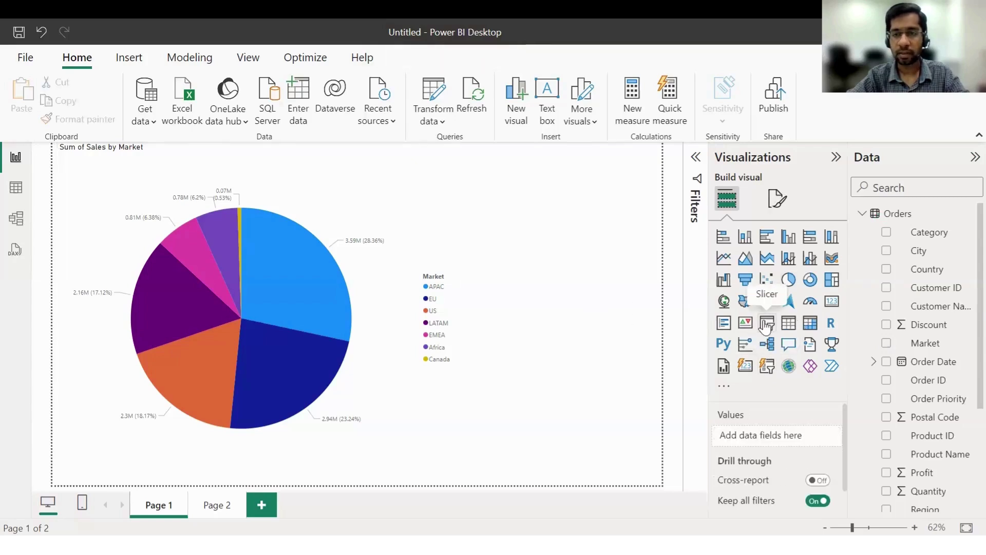
left_click(766, 323)
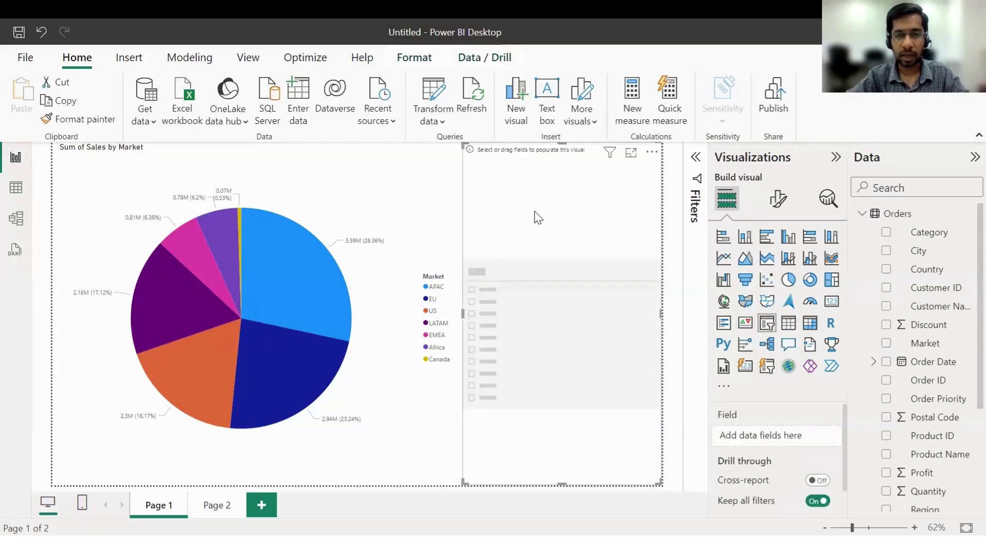
left_click(352, 194)
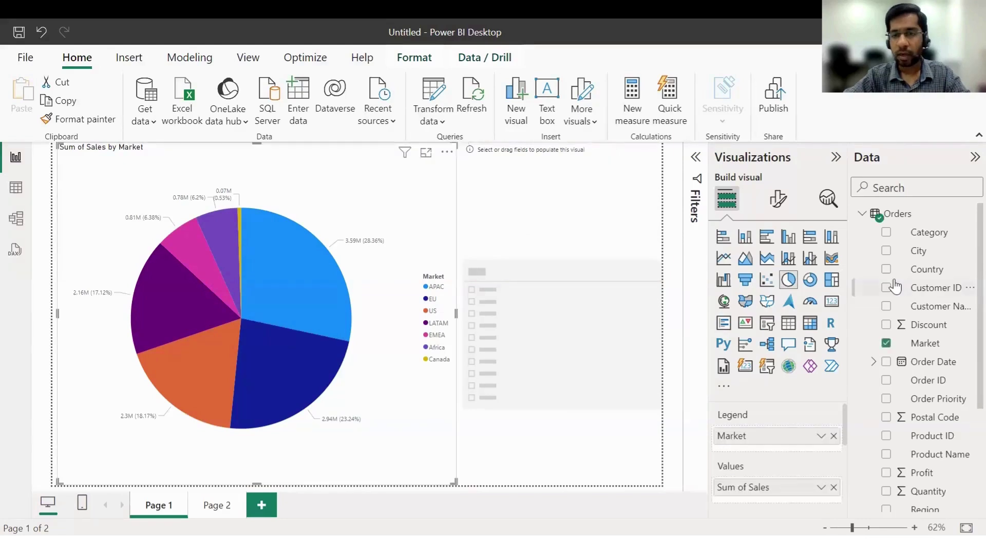
left_click(532, 199)
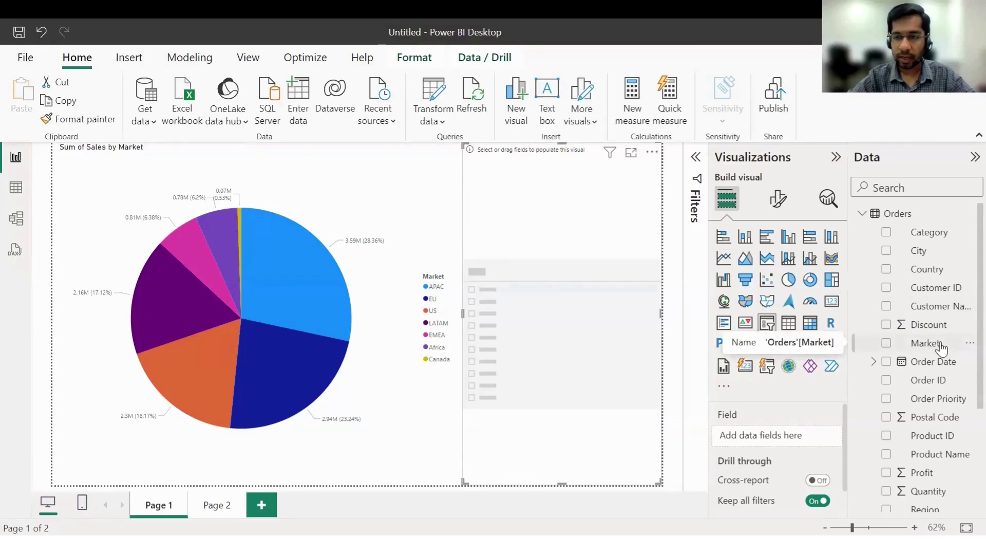
left_click_drag(936, 349, 610, 303)
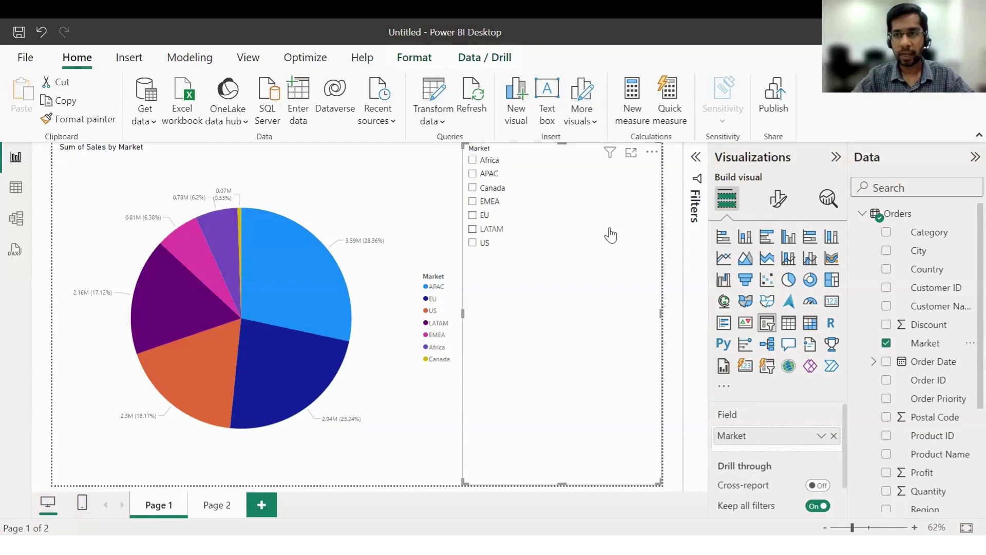
Slice the pie chart by Africa alone, and switch to a multiple selection of APAC, Canada, EMEA and EU.
left_click(474, 160)
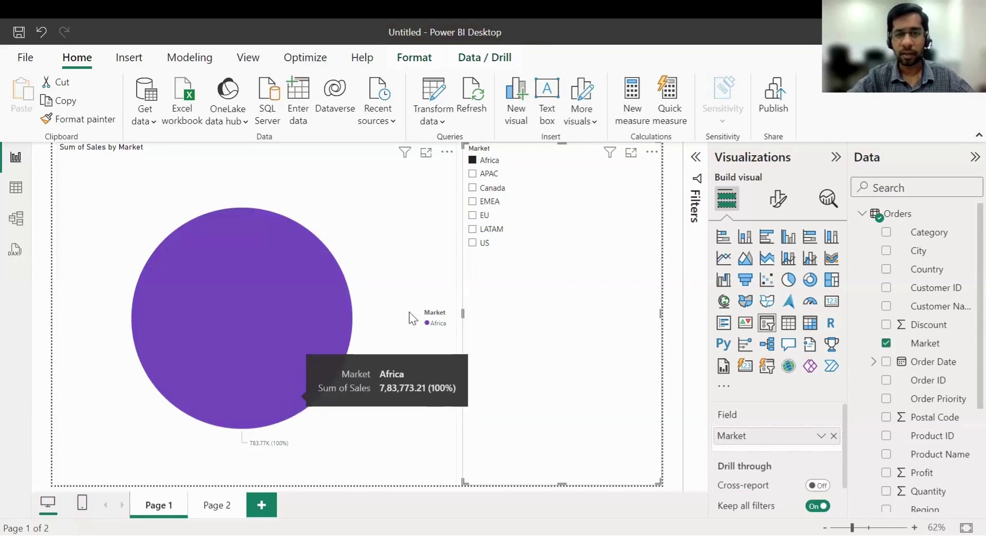
left_click(473, 174)
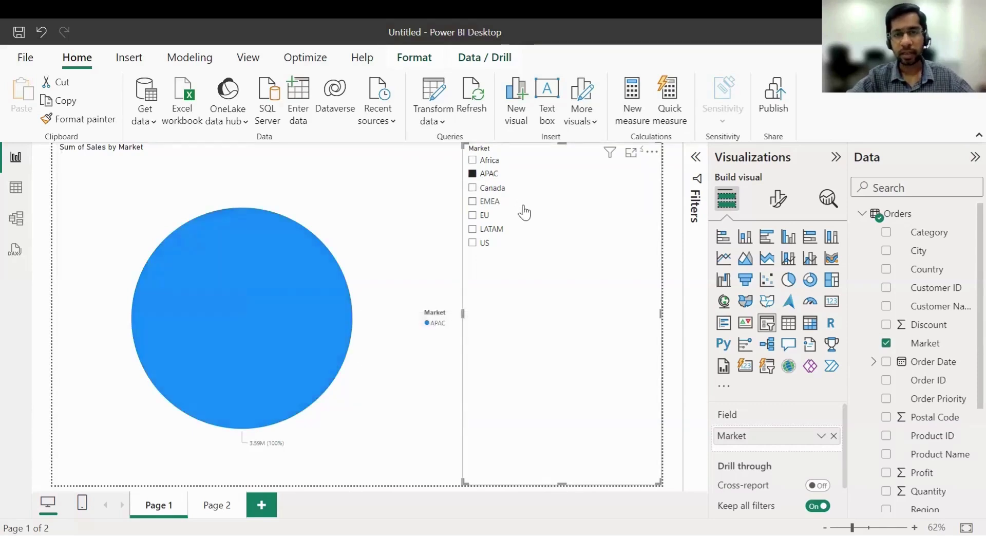
left_click(473, 188, "ctrl")
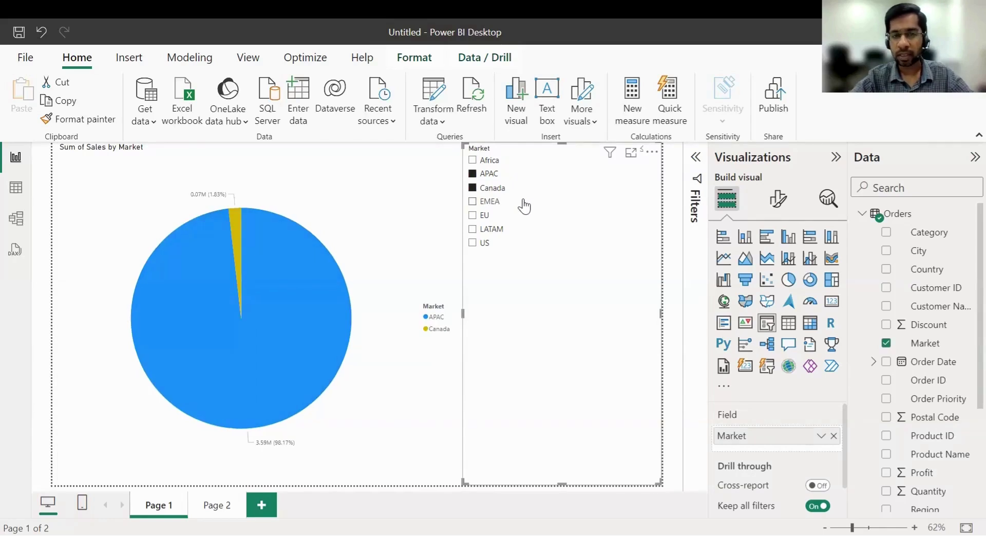
left_click(472, 202, "ctrl")
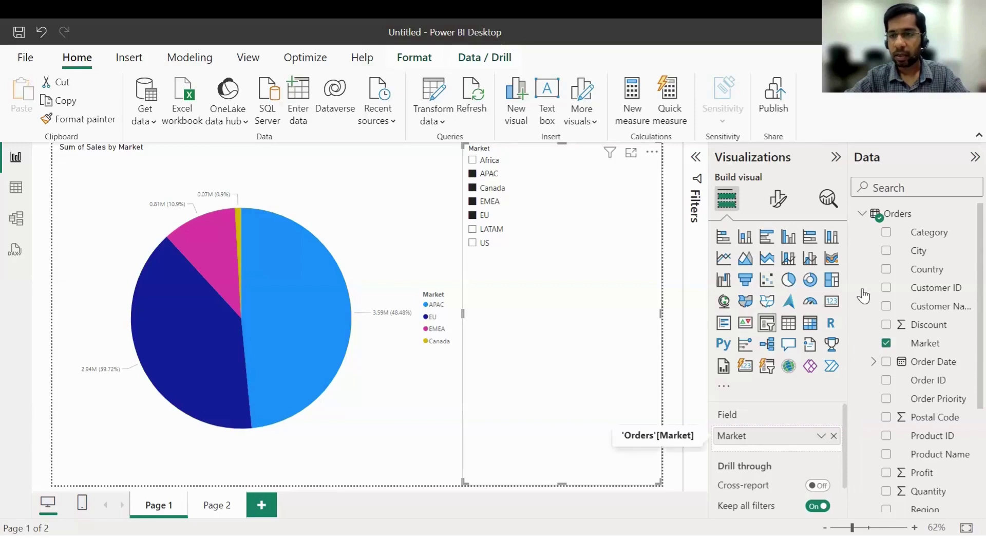
Replace the slicer's Market field with Category and select both Furniture and Technology.
left_click_drag(821, 289, 568, 264)
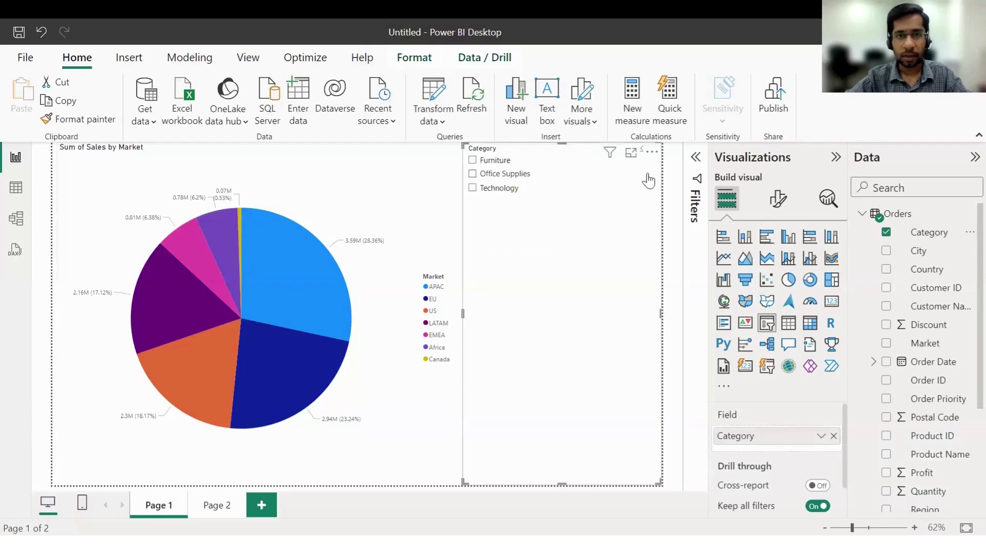
left_click(472, 161)
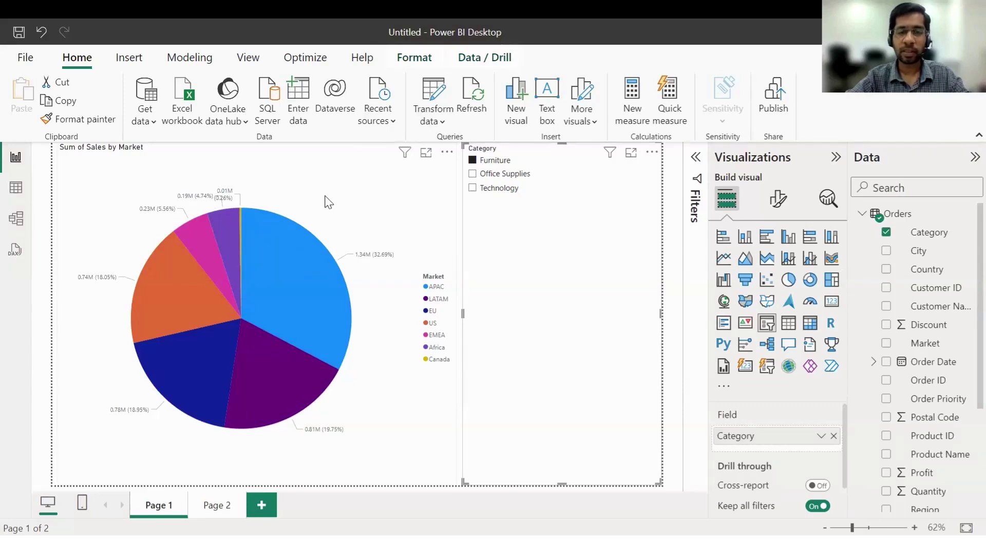
left_click(473, 188)
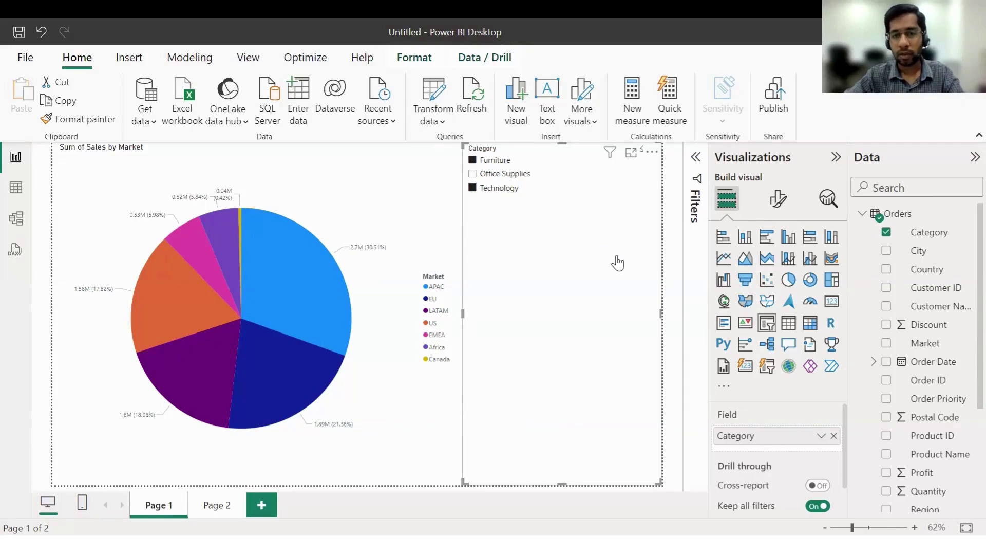
Delete the Category slicer and add a new slicer based on the Sales field.
key("Delete")
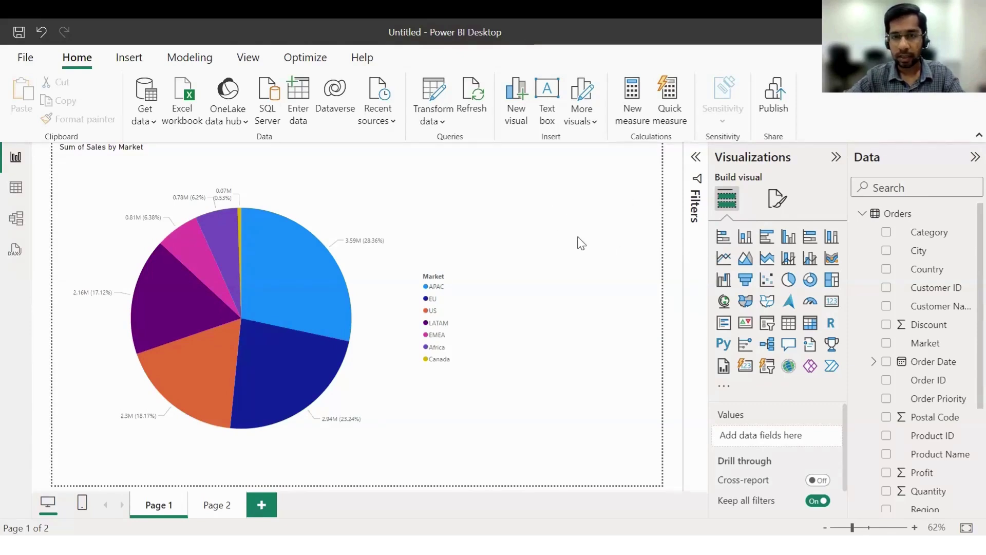
left_click(767, 323)
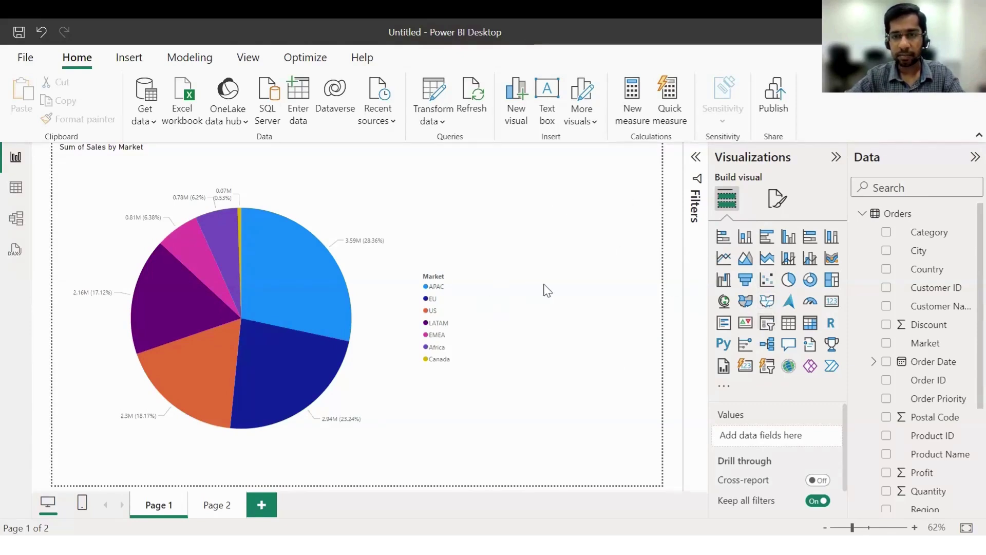
scroll(968, 360, "down", 3)
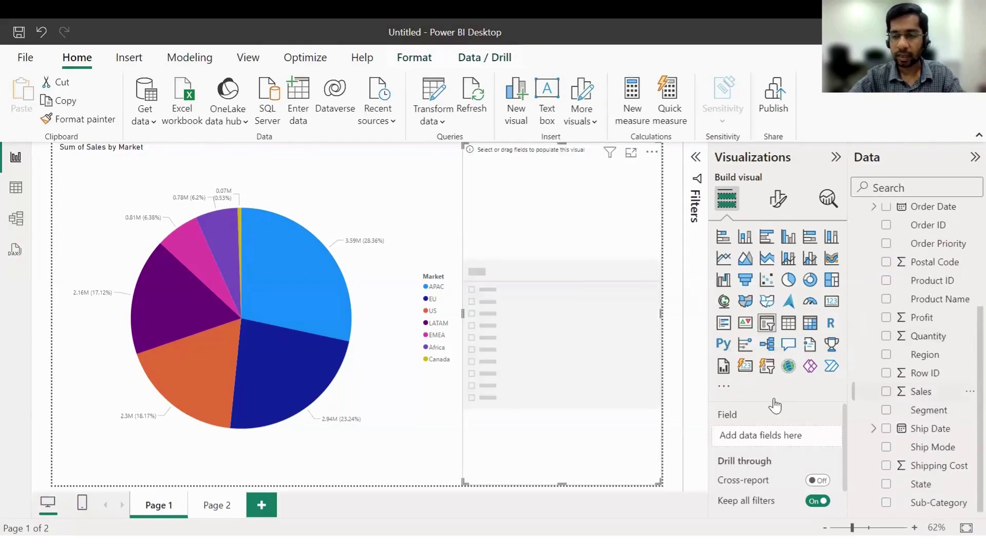
left_click_drag(775, 406, 580, 274)
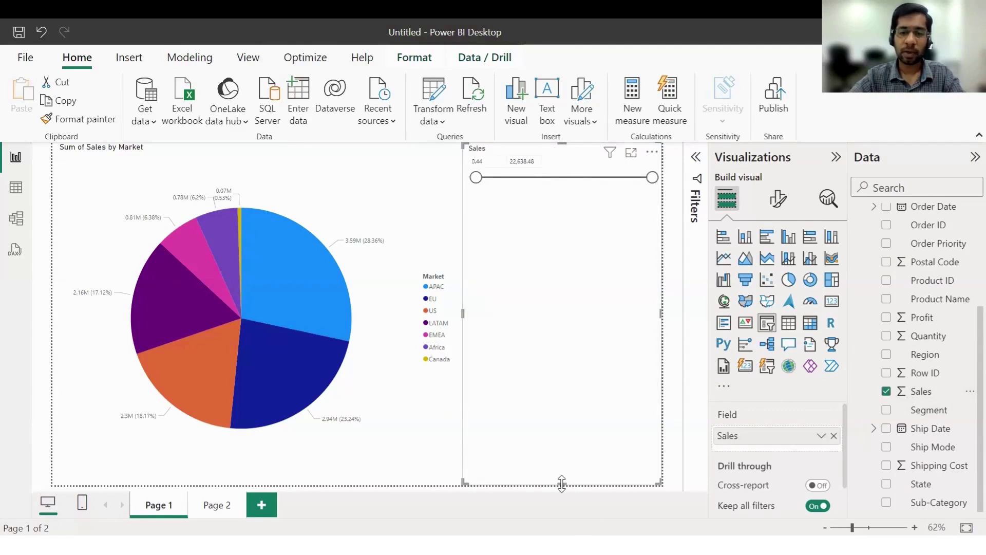
Shorten the Sales slicer to about half the page height by raising its lower edge, and undo the extra resize of its upper edge.
left_click_drag(561, 485, 563, 326)
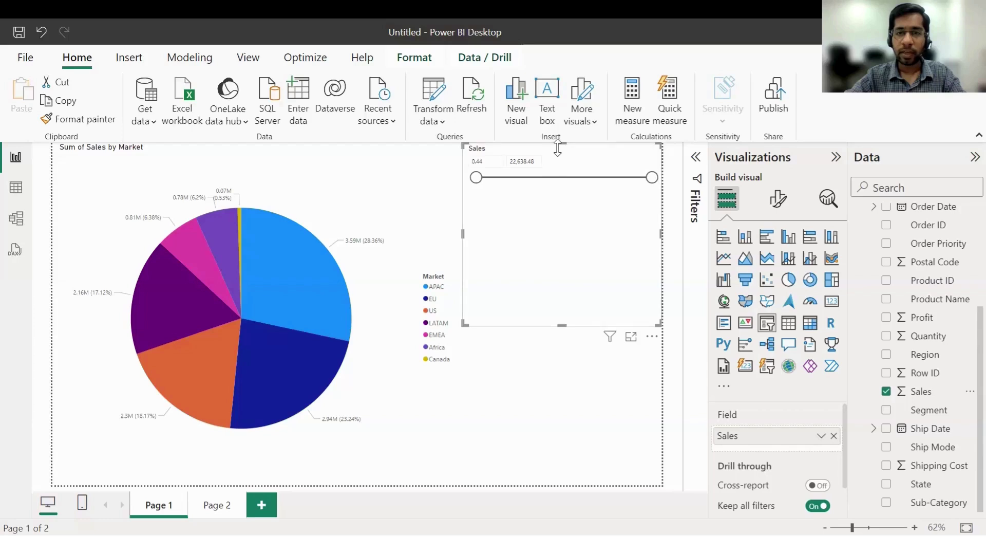
left_click_drag(558, 144, 560, 173)
key("ctrl+z")
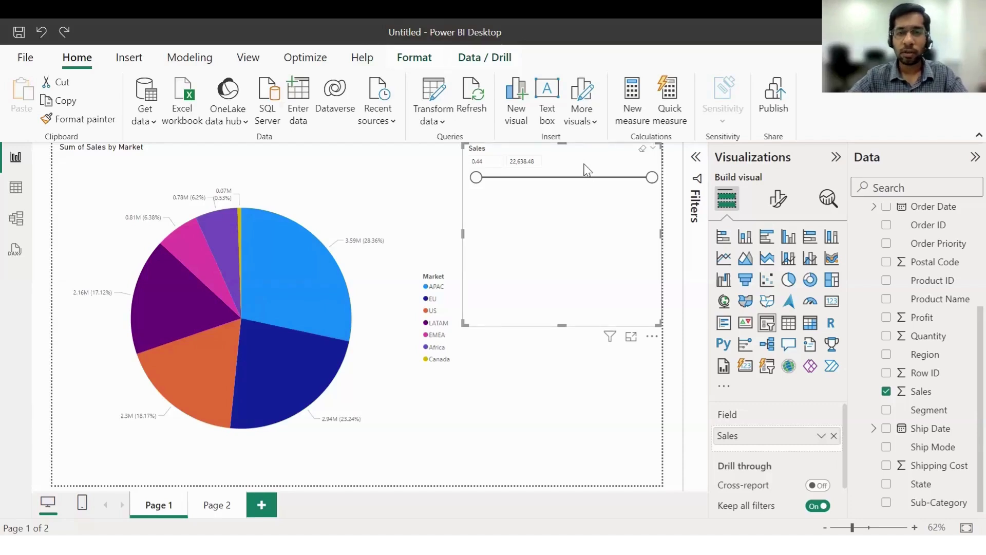
Raise the lower limit of the Sales slicer's range to 1,784.50, and set it exactly to 1800 in focus mode.
left_click_drag(479, 180, 491, 178)
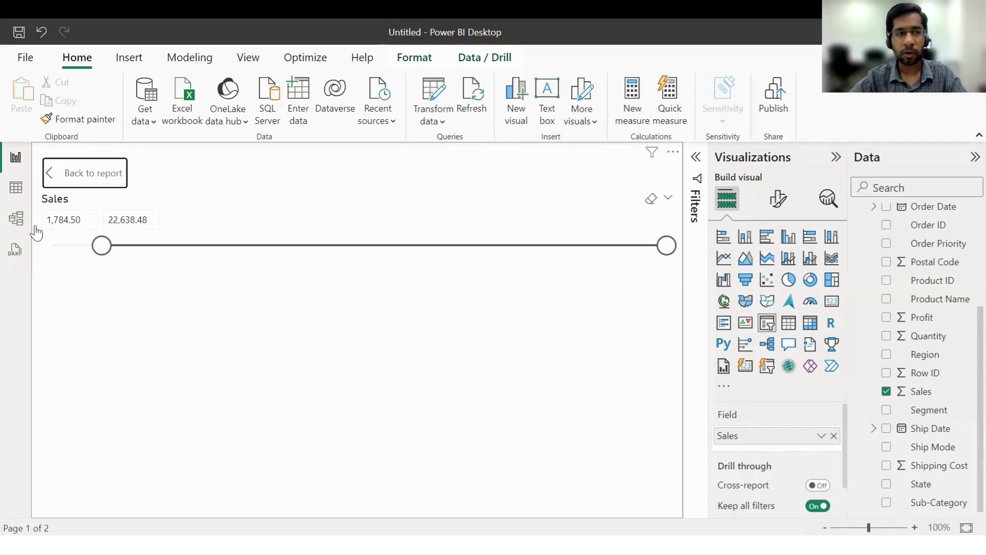
left_click(84, 219)
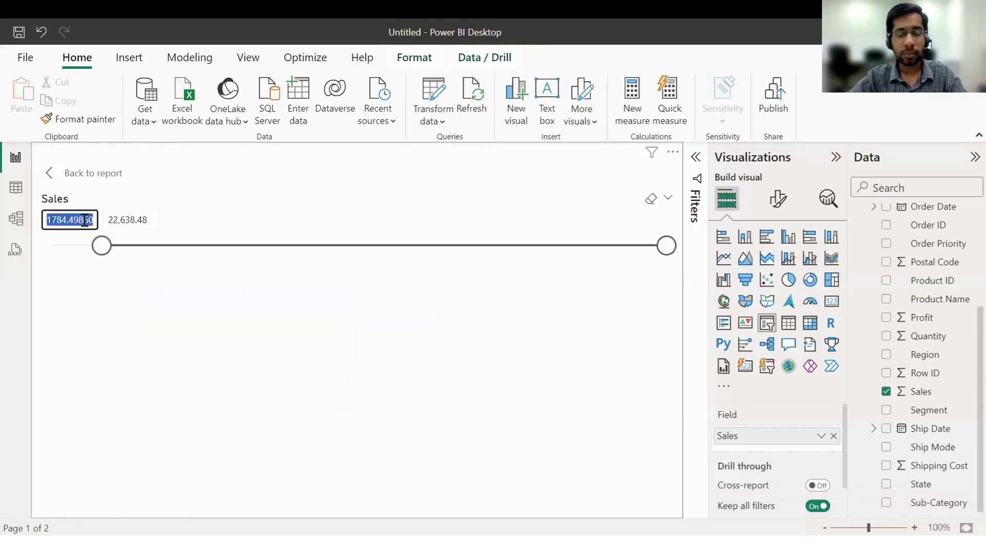
left_click(134, 220)
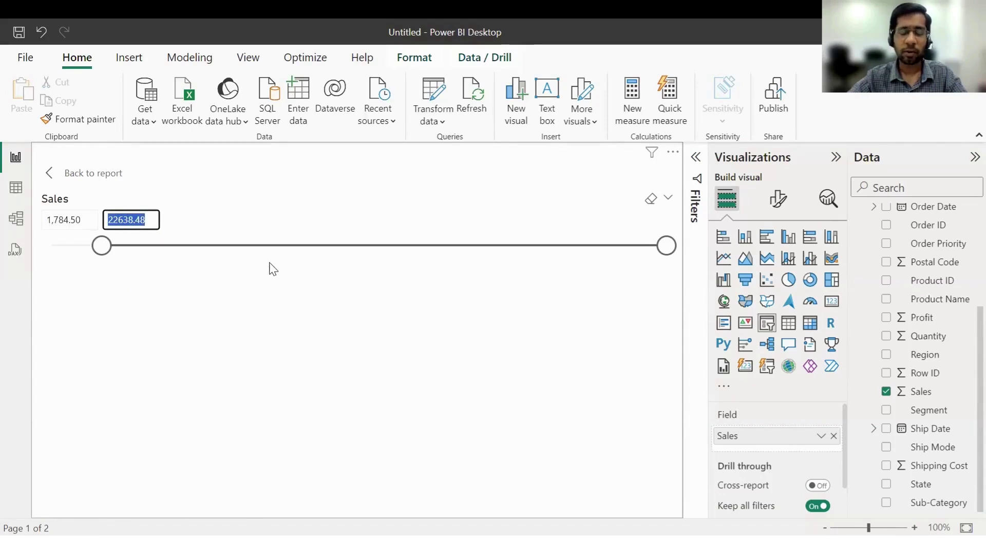
left_click(78, 211)
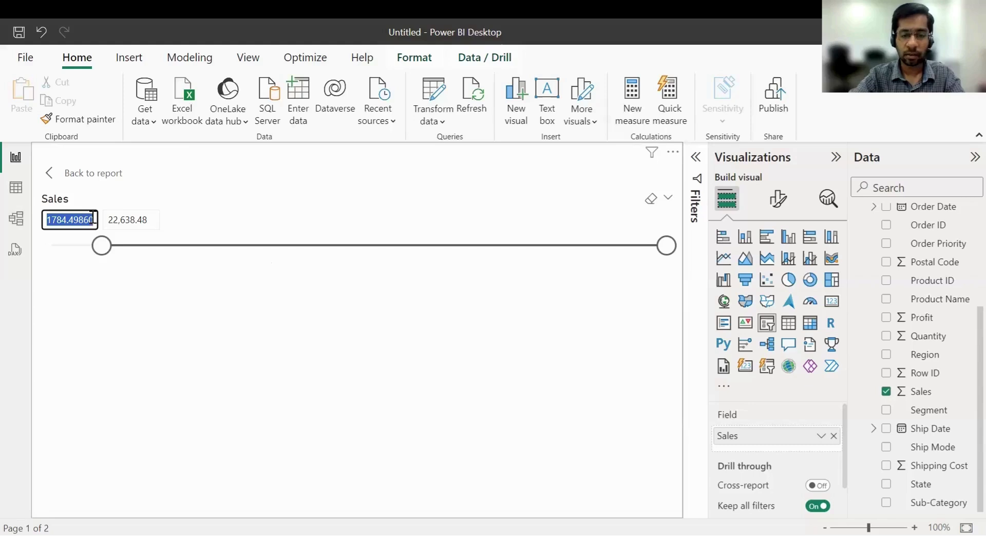
type("1800")
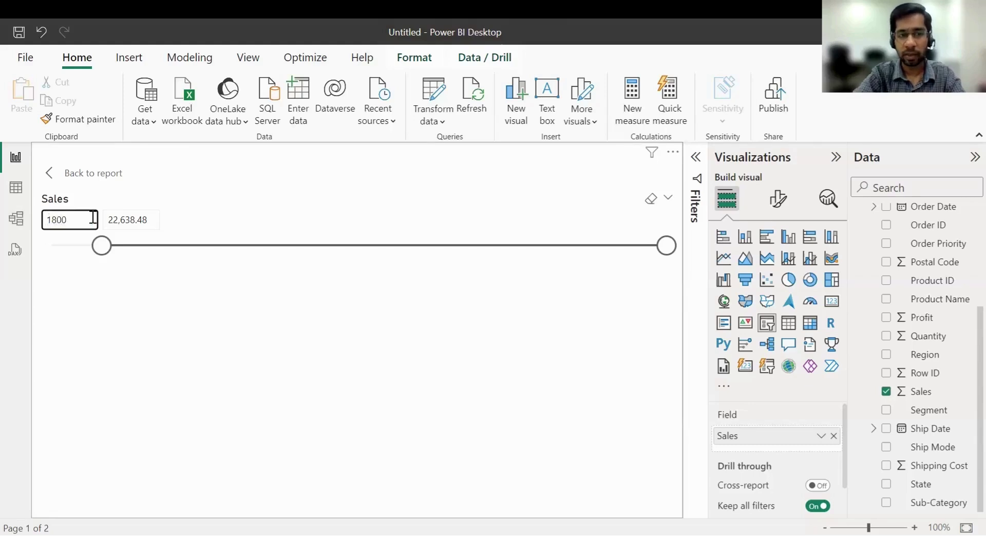
key("Return")
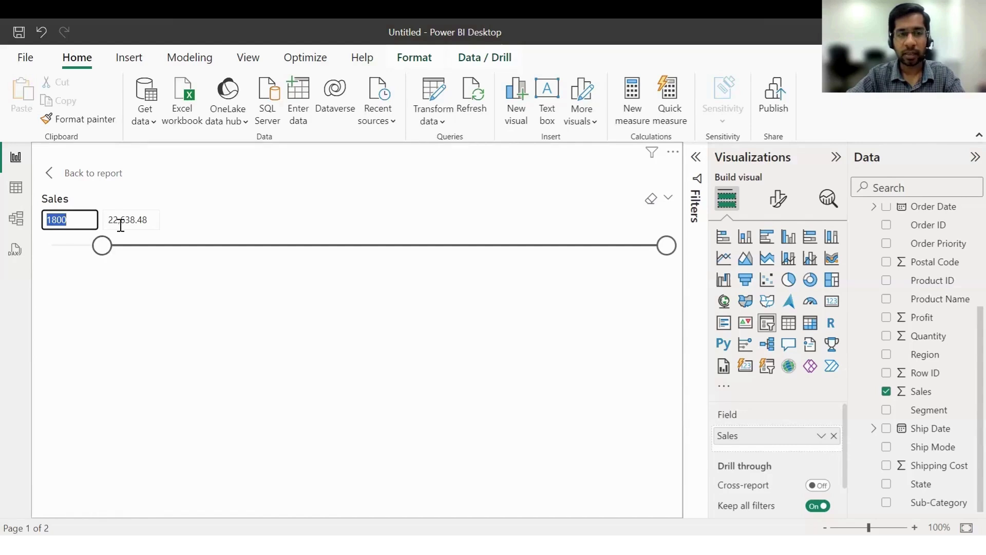
Set the Sales slicer's upper limit to 20000, return to the report and reduce that limit to 12,863.78 with the range slider.
left_click(153, 221)
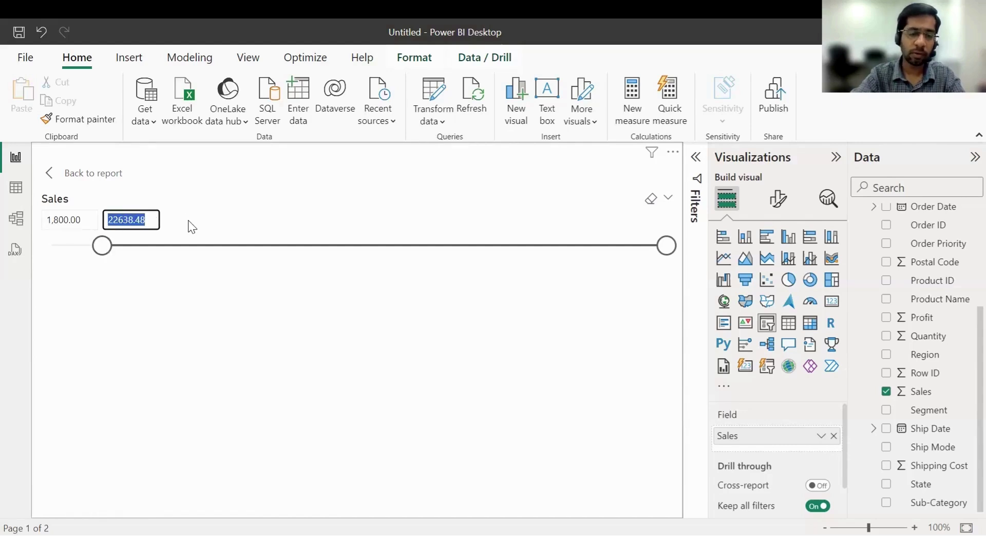
type("20,0")
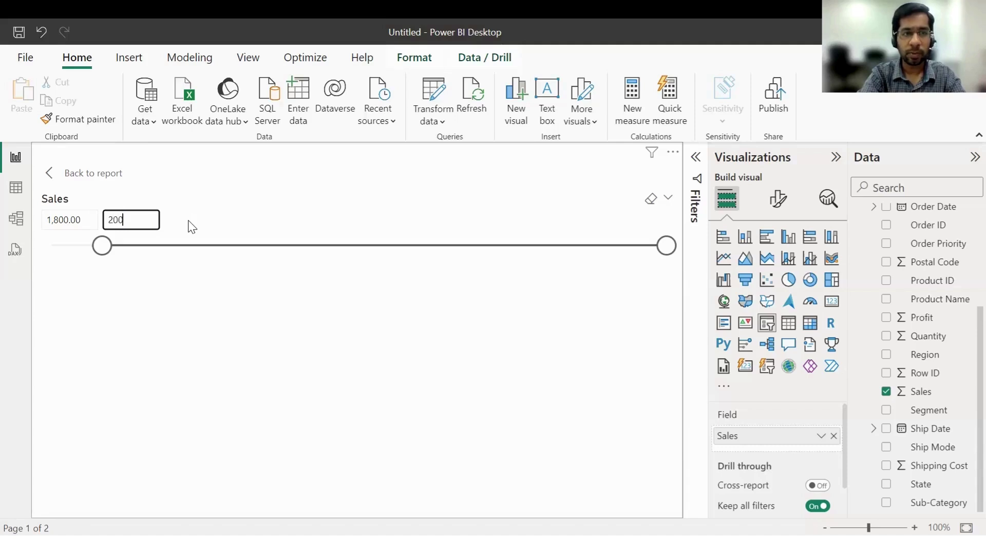
type("00")
key("Return")
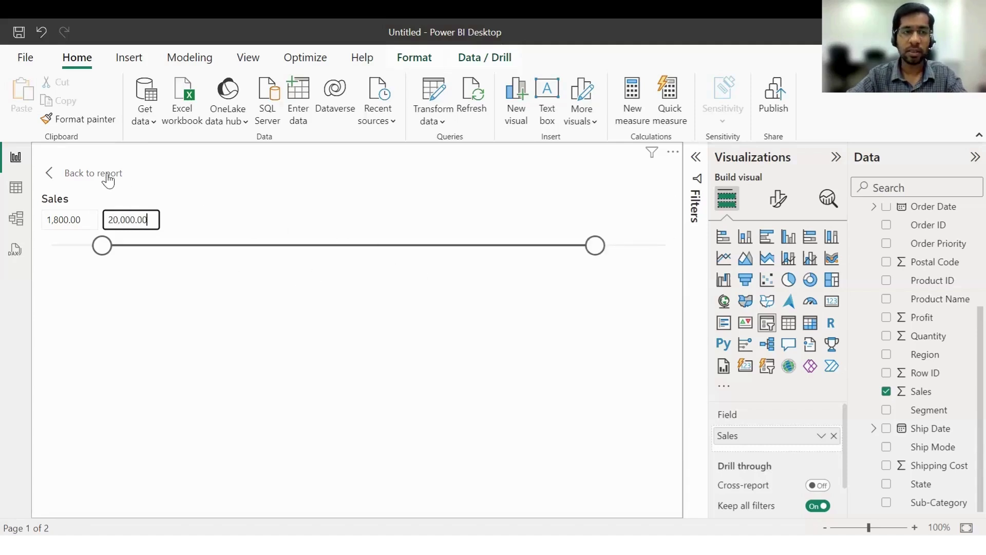
left_click(46, 178)
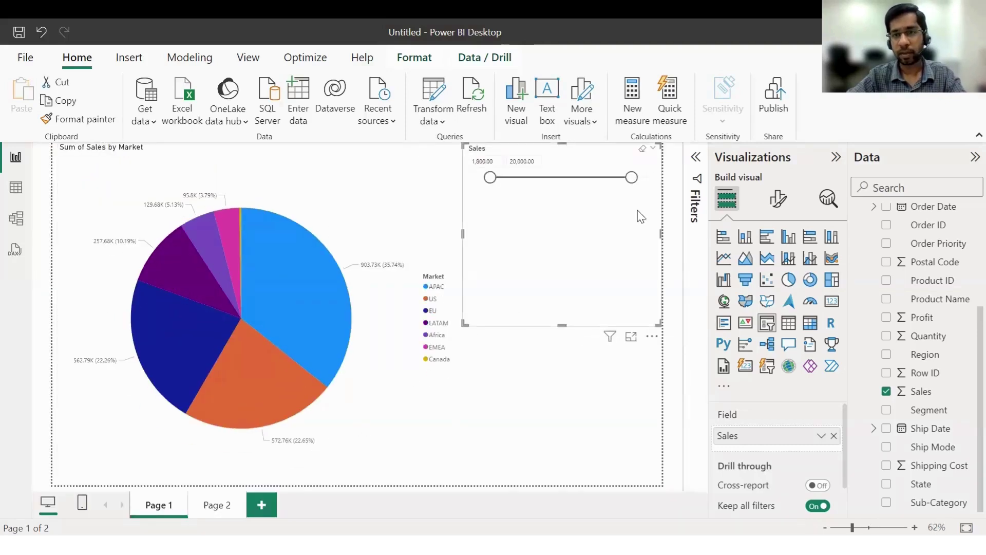
left_click_drag(632, 177, 578, 180)
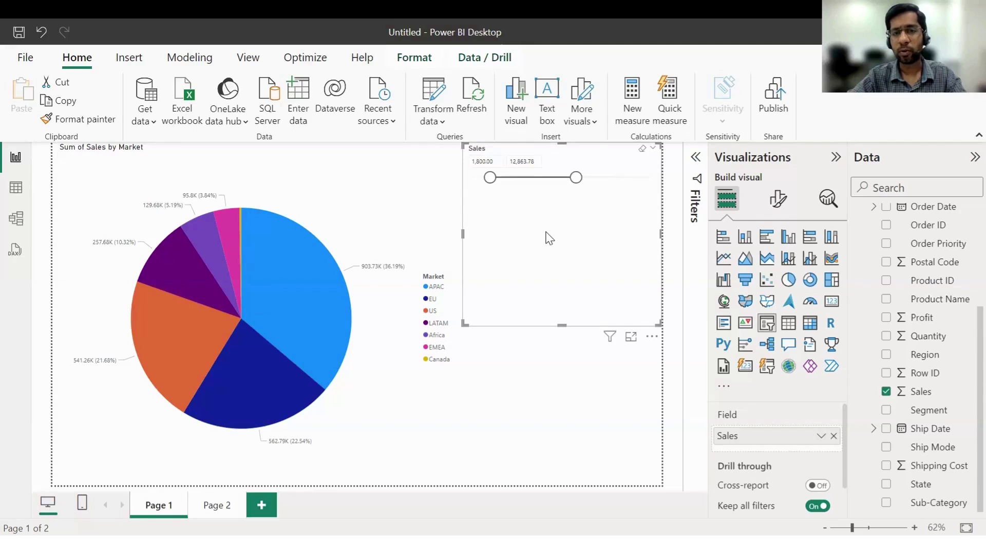
Replace the slicer's Sales field with Quantity, and limit its upper value first to 7 and finally to 10.
left_click(833, 436)
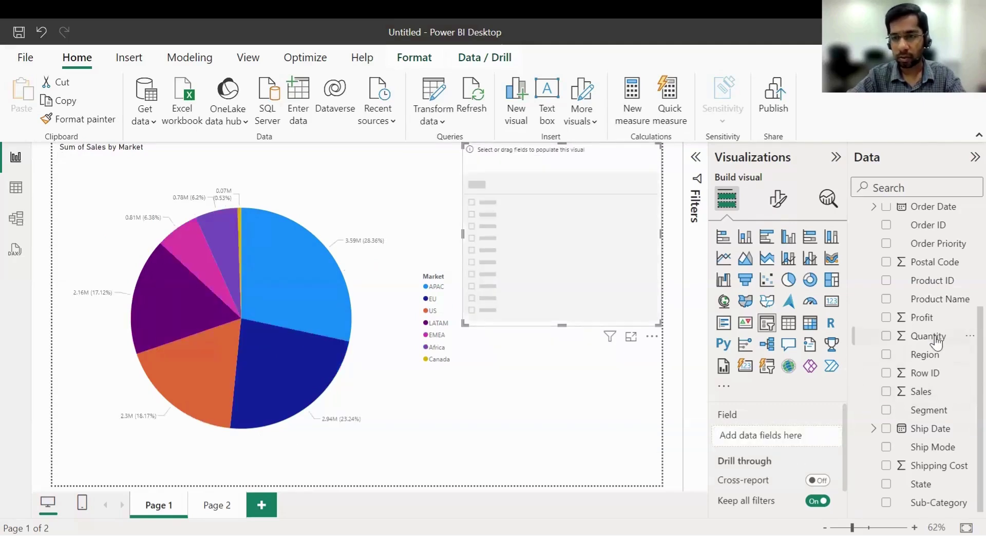
left_click_drag(926, 338, 589, 273)
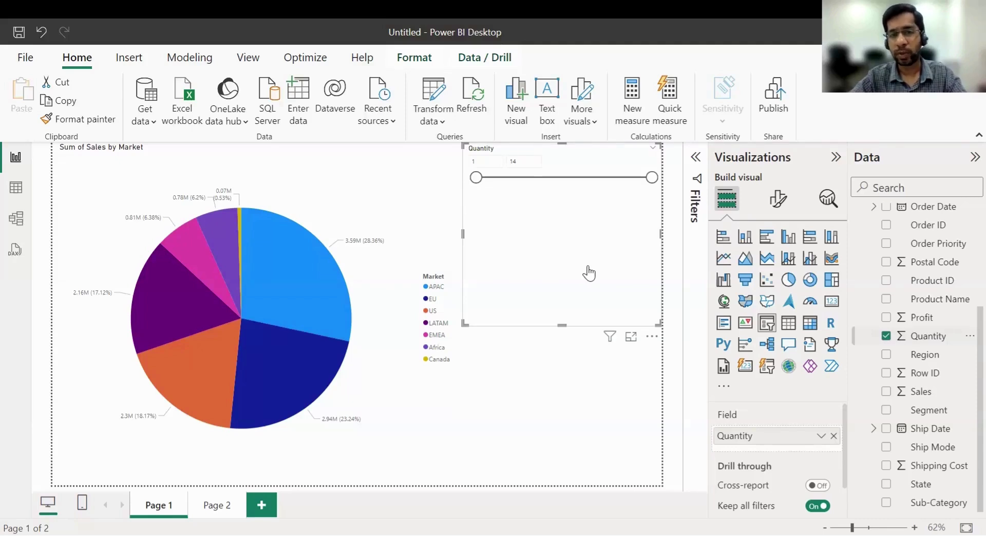
left_click(537, 163)
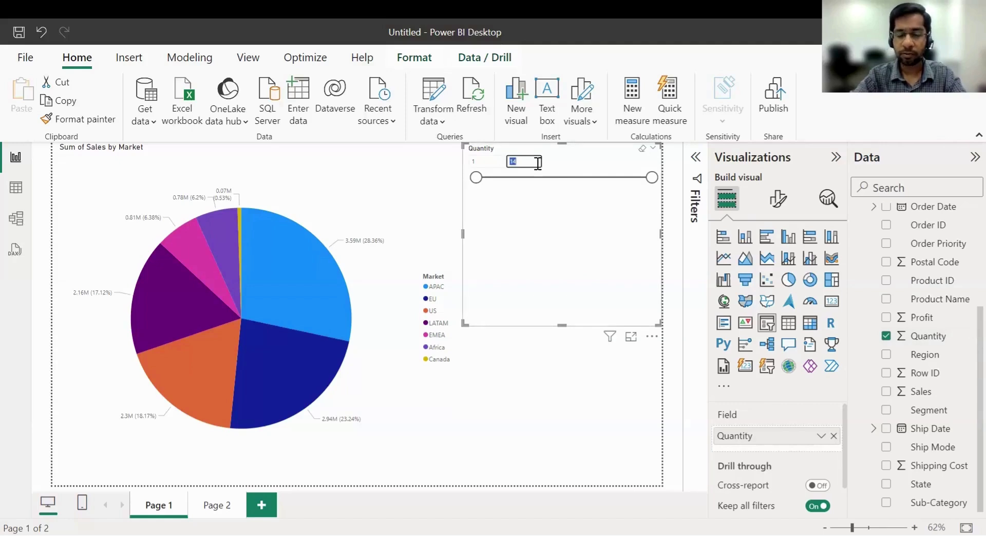
key("Return")
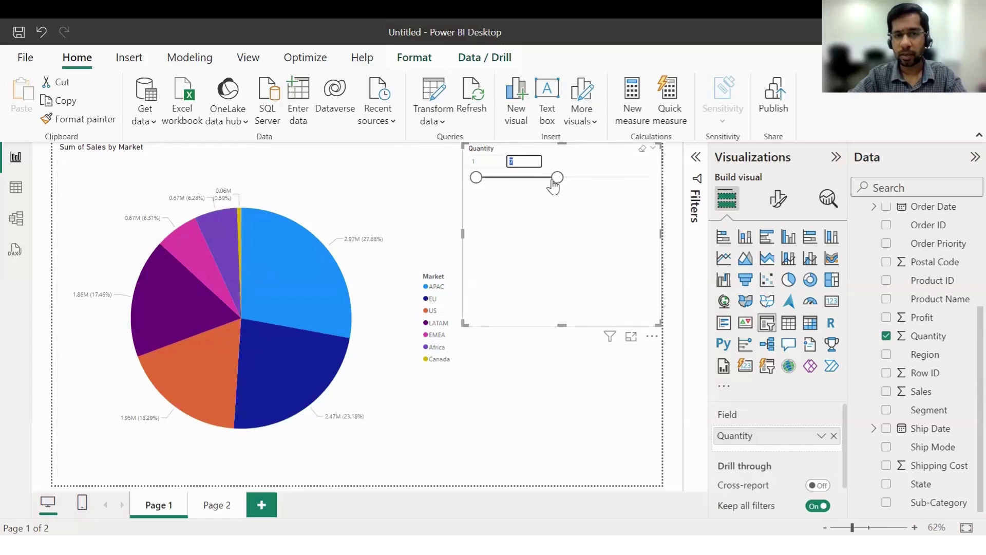
left_click_drag(557, 179, 597, 178)
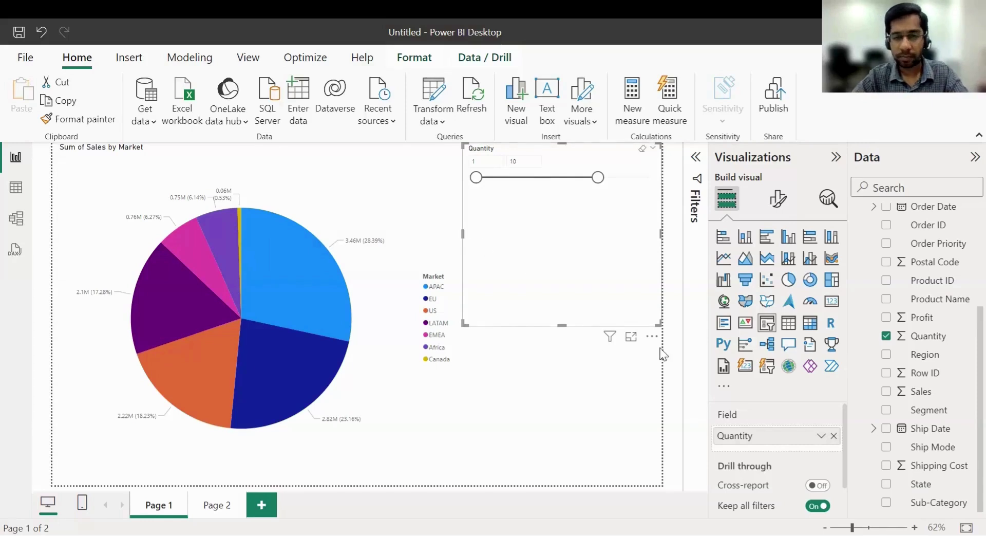
Delete the Quantity slicer and add a new slicer based on the Category field.
key("Delete")
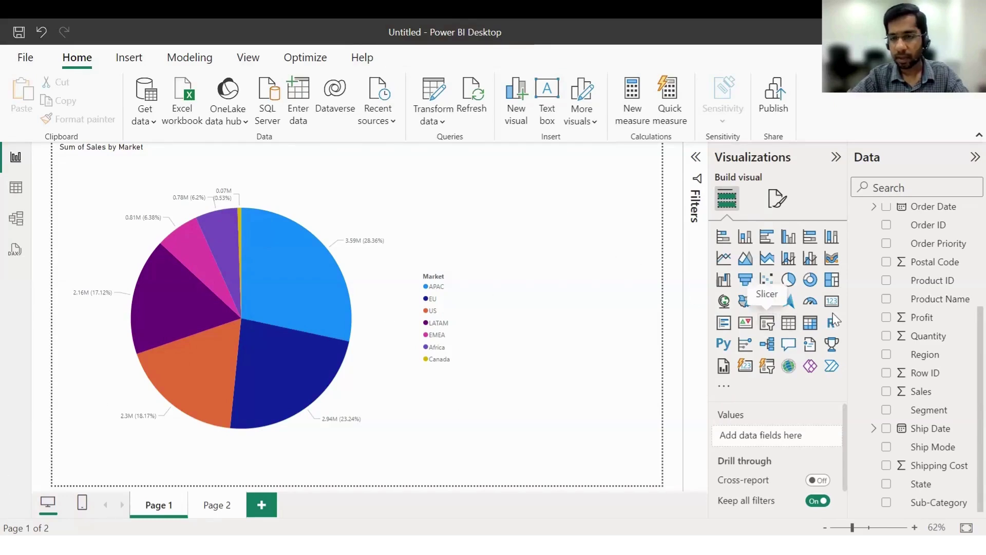
left_click(767, 323)
scroll(934, 333, "up", 3)
left_click_drag(947, 236, 606, 272)
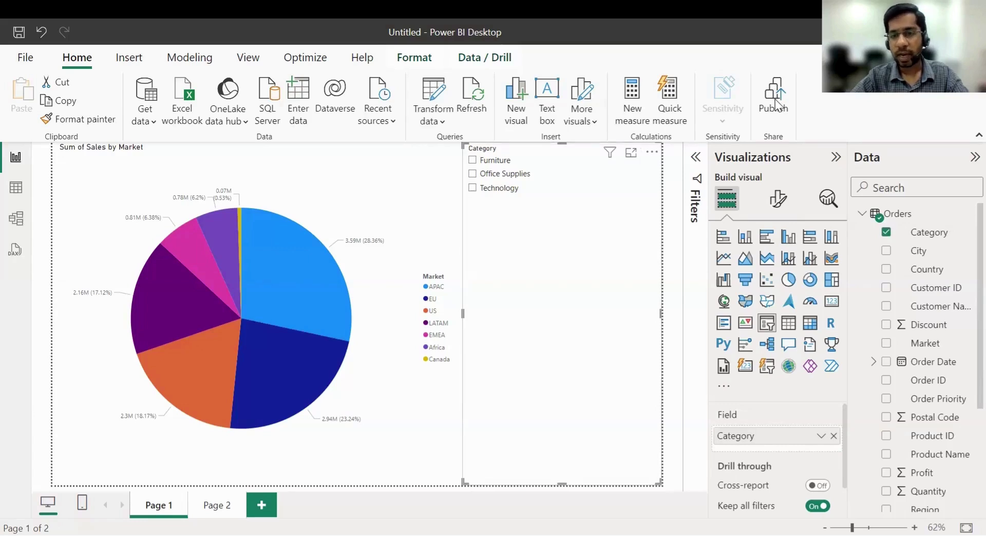
Change the Category slicer's style from a vertical list to Tile in its slicer settings.
left_click(777, 200)
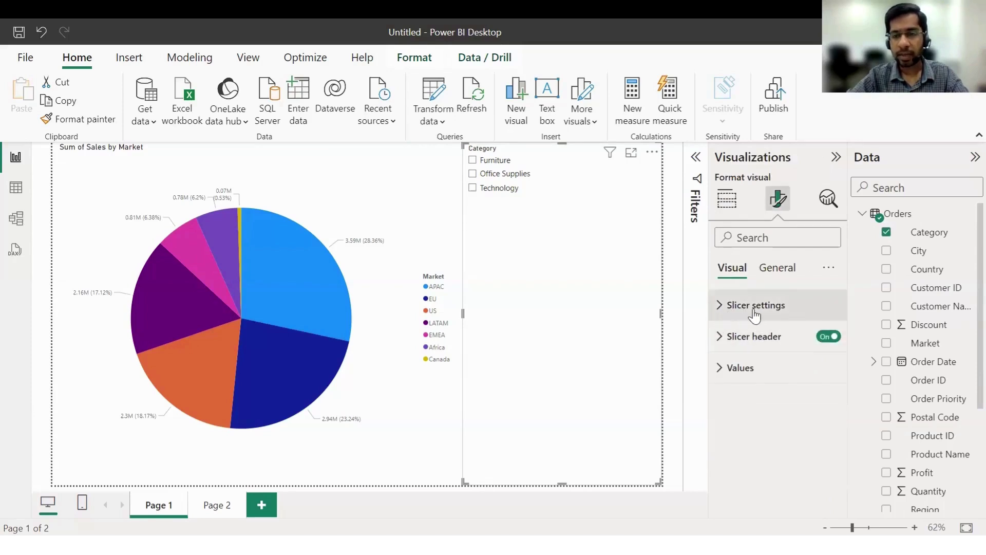
left_click(729, 307)
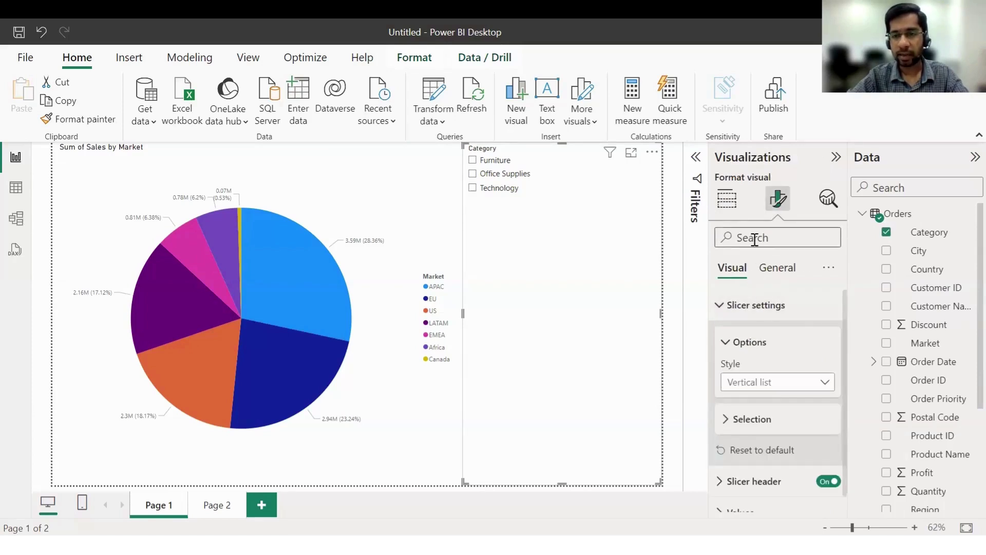
scroll(782, 314, "down", 1)
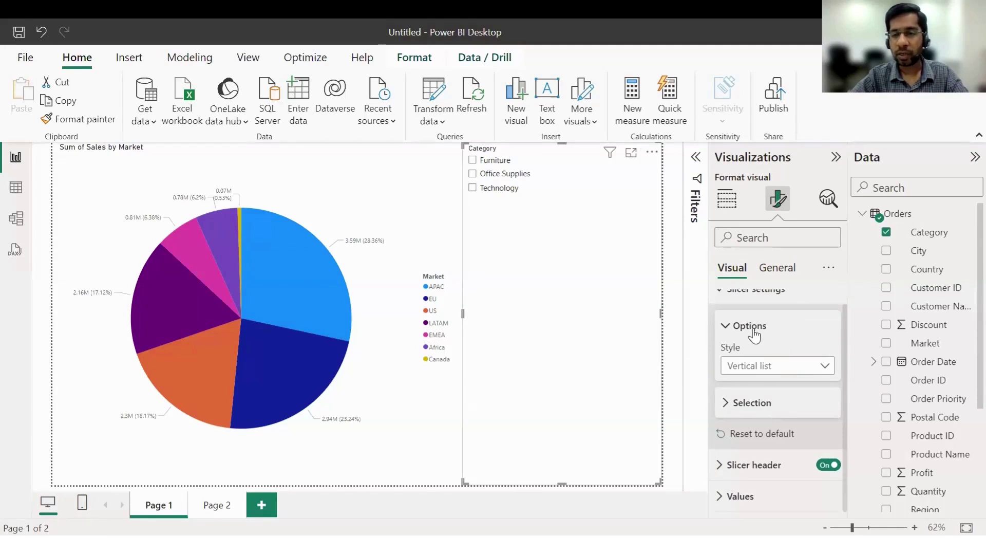
scroll(750, 334, "up", 1)
scroll(755, 326, "down", 1)
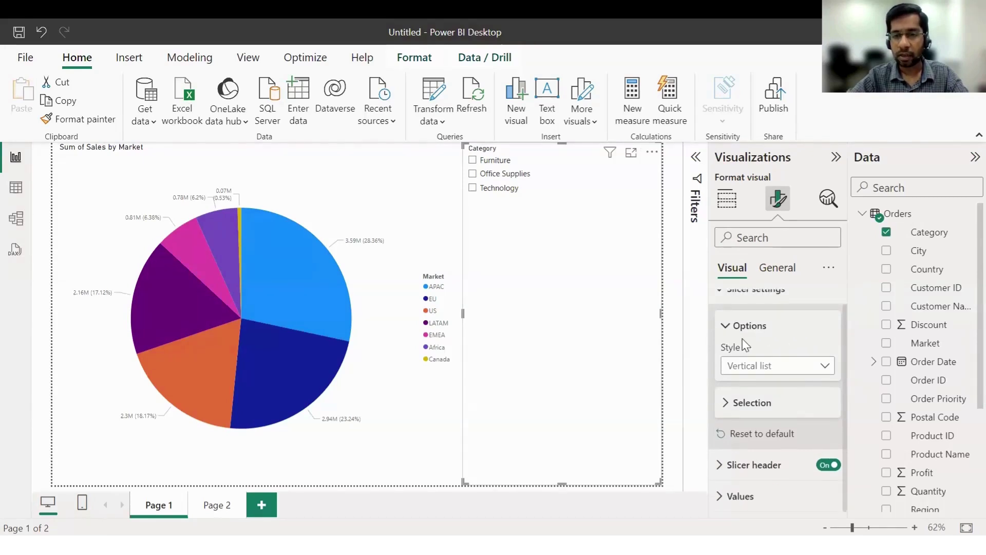
left_click(769, 370)
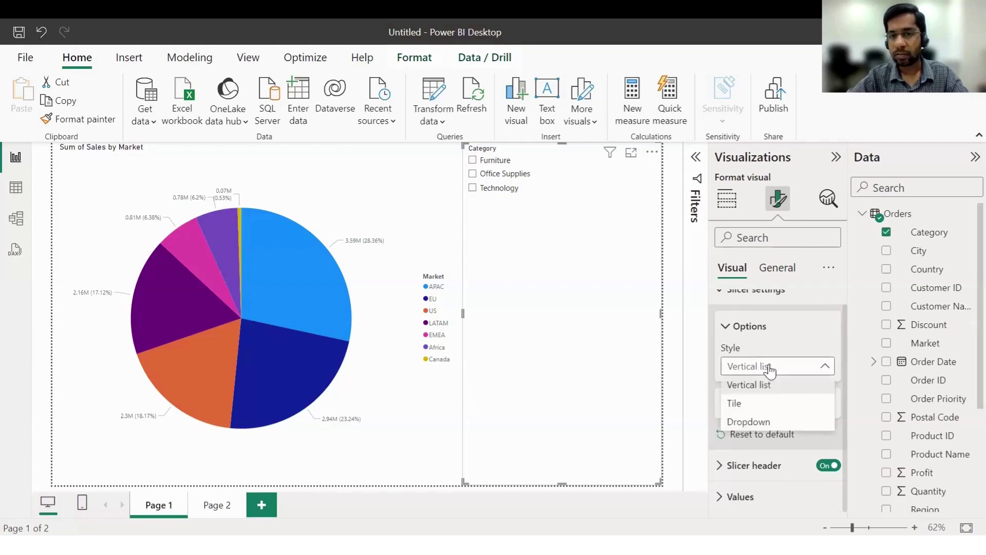
left_click(759, 406)
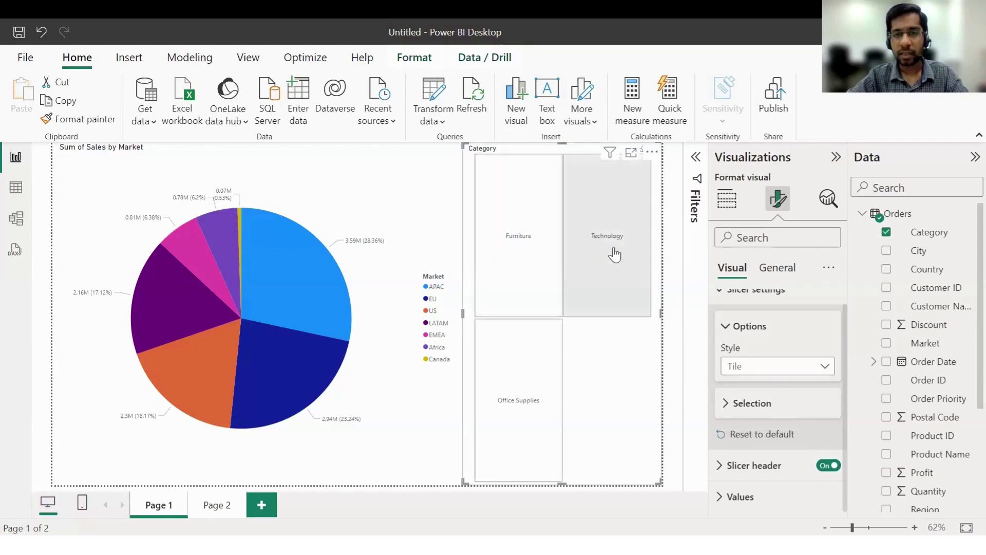
Filter the pie chart with the Furniture tile, switch to Technology, and finish with both Furniture and Technology selected.
left_click(513, 224)
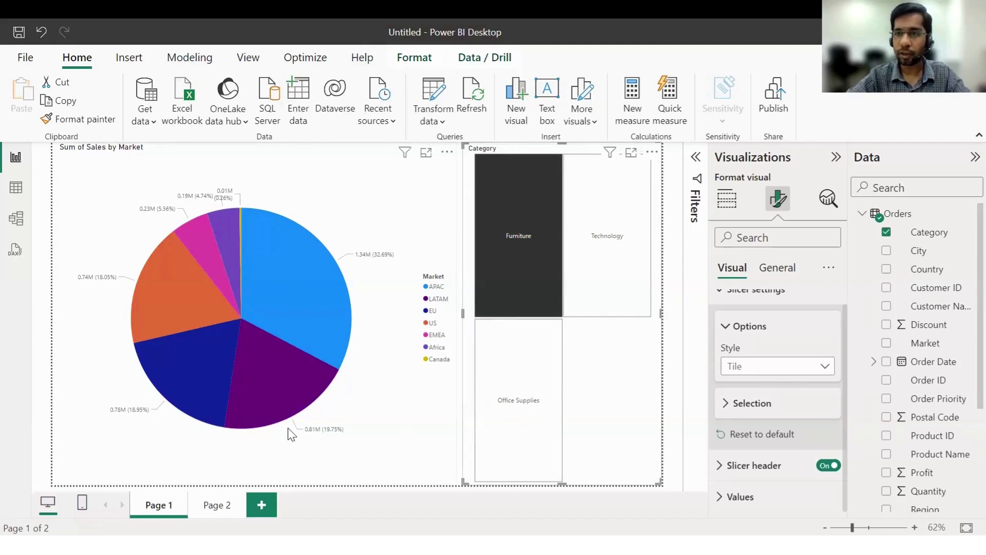
left_click(621, 232)
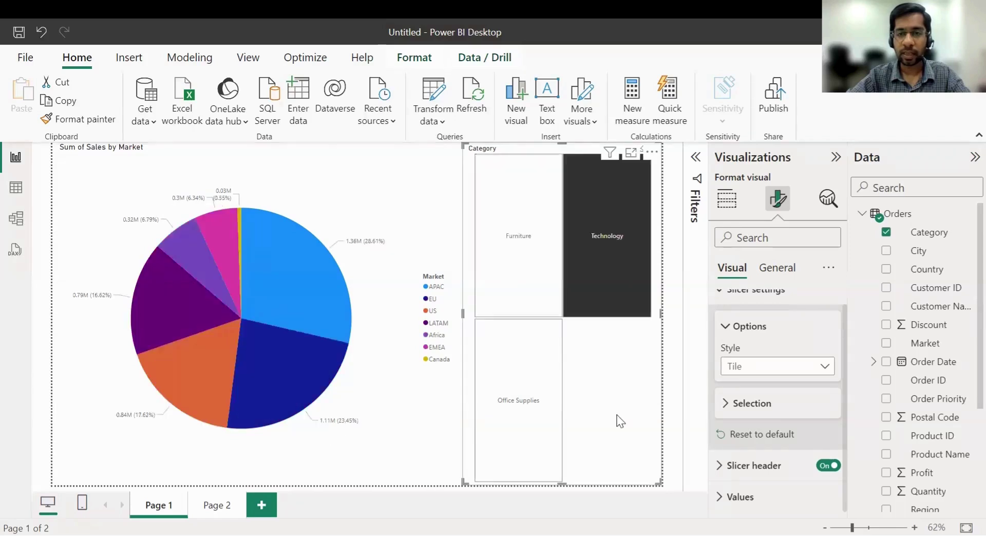
left_click(524, 256, "ctrl")
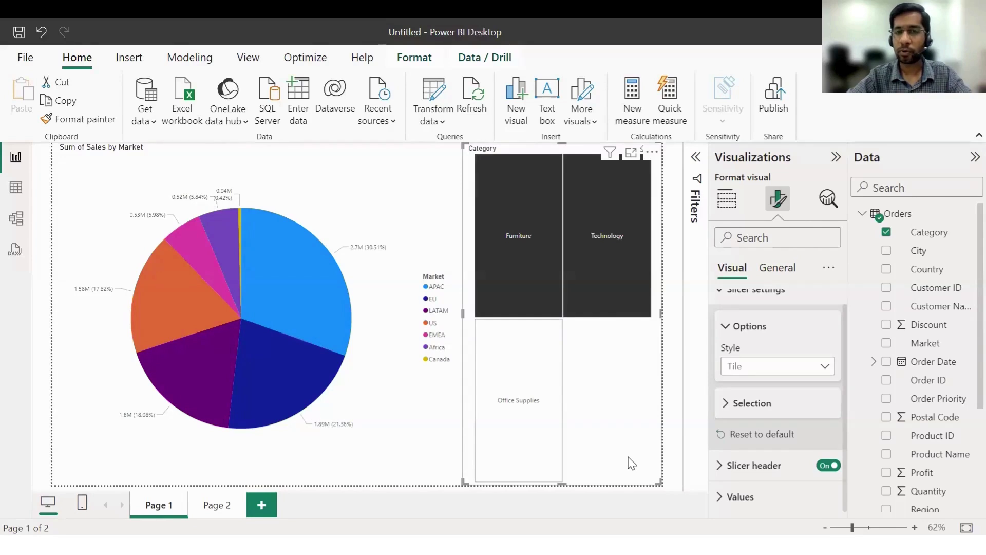
left_click(497, 259, "ctrl")
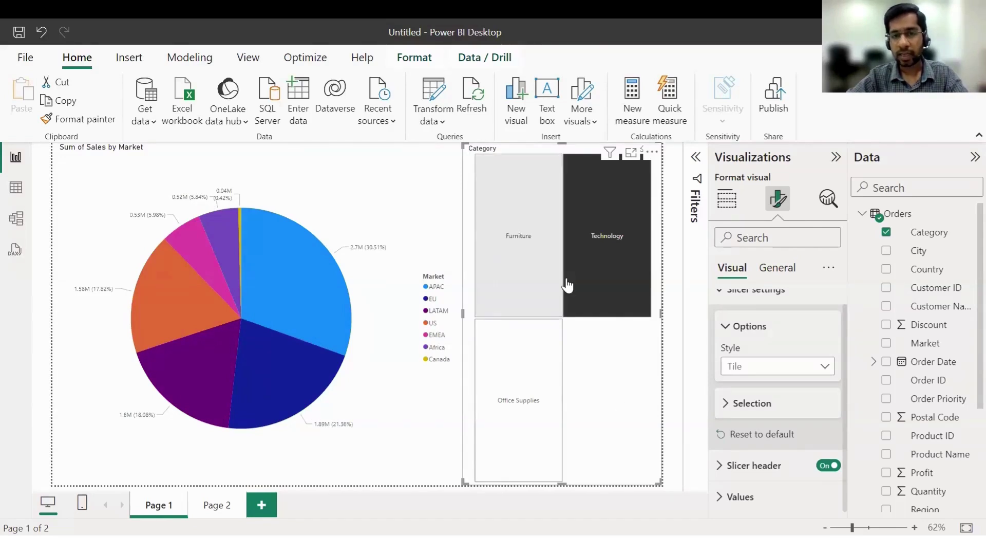
left_click(535, 293, "ctrl")
Change the Category slicer's style to Dropdown and select Office Supplies in its expanded list.
left_click(750, 375)
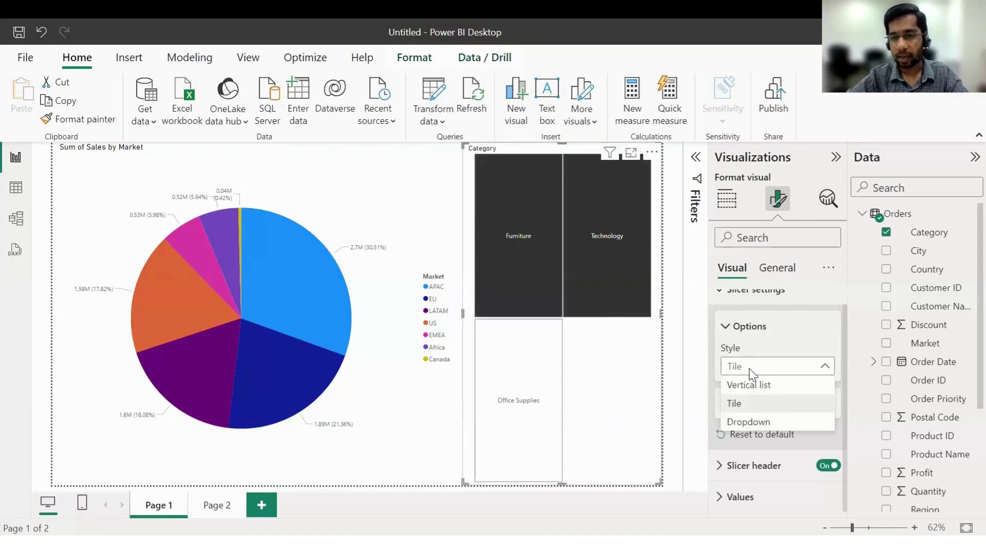
left_click(757, 423)
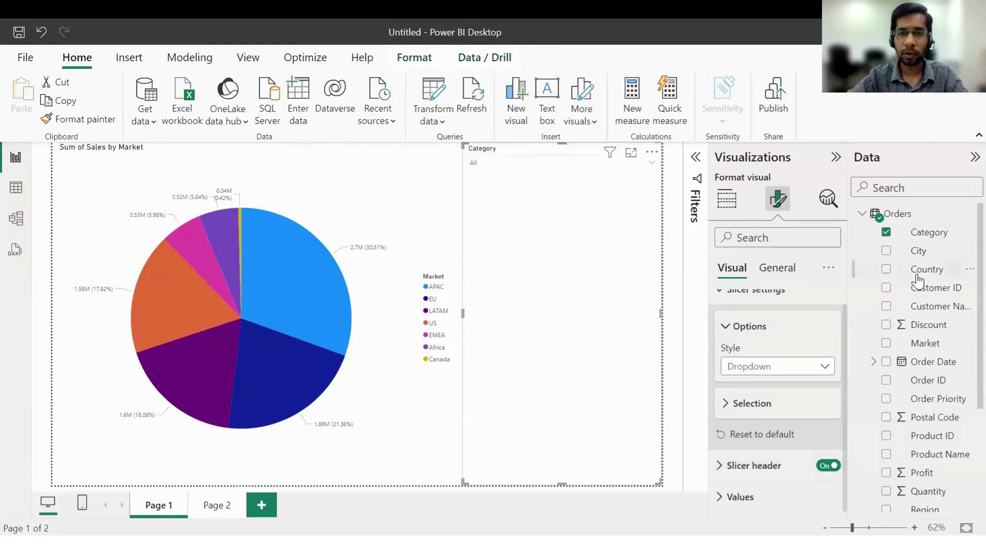
left_click(503, 169)
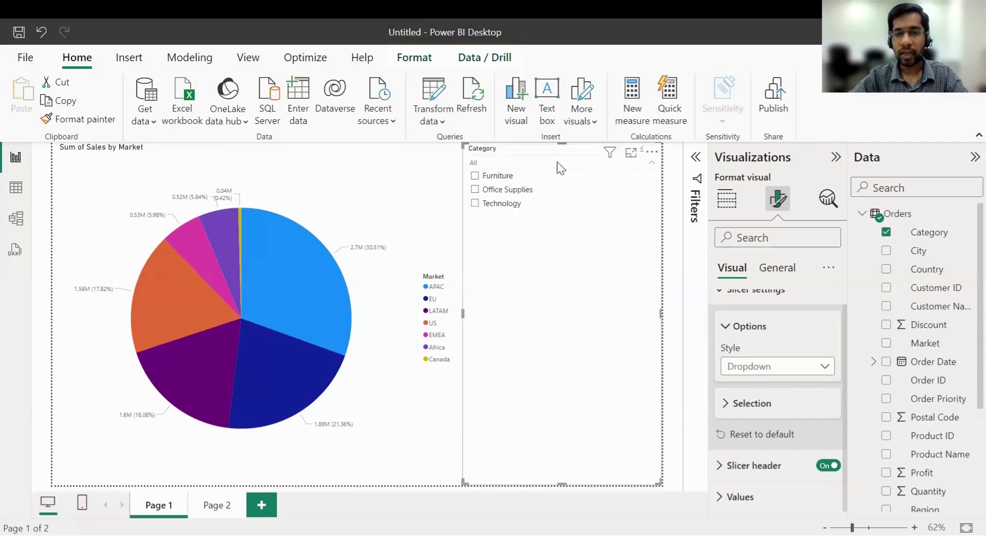
left_click(524, 164)
left_click(526, 164)
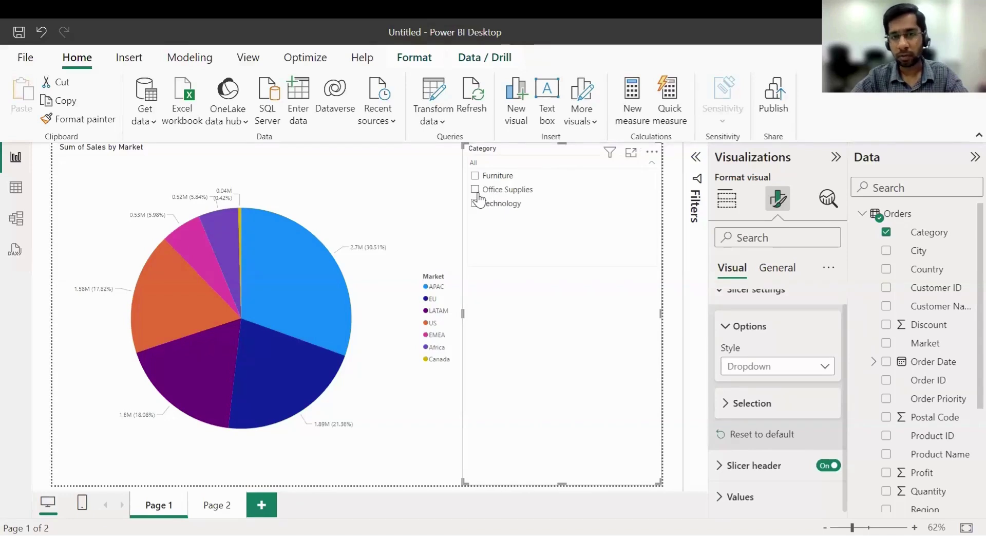
left_click(475, 203)
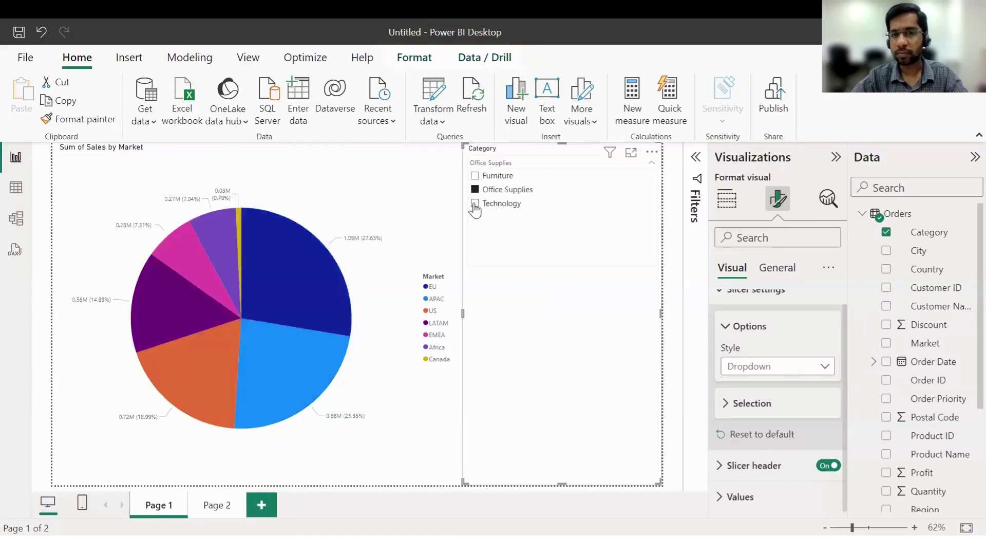
Expand the Category slicer's selection options, switch the slicer to Technology, then Furniture, and add Office Supplies to the Furniture selection.
left_click(725, 403)
scroll(766, 306, "down", 2)
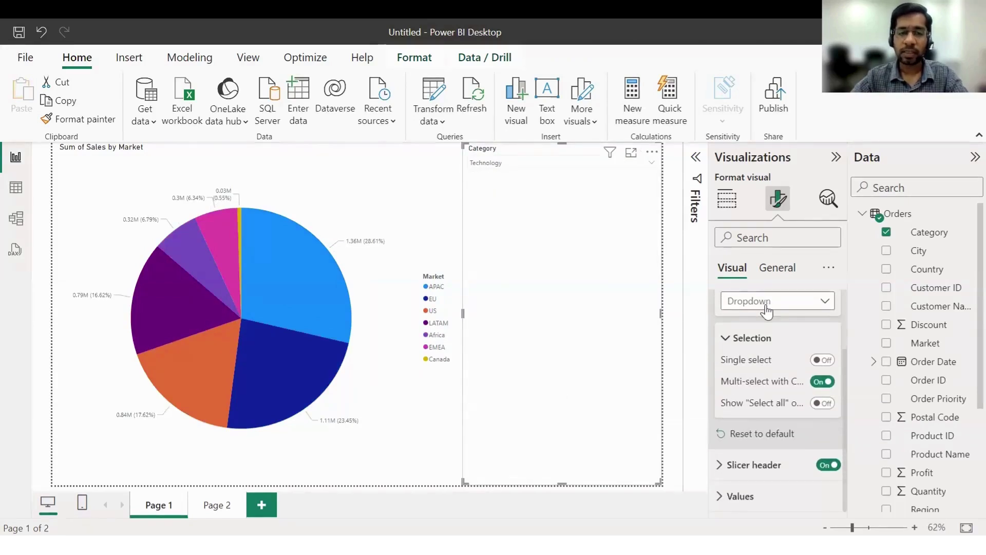
left_click(487, 164)
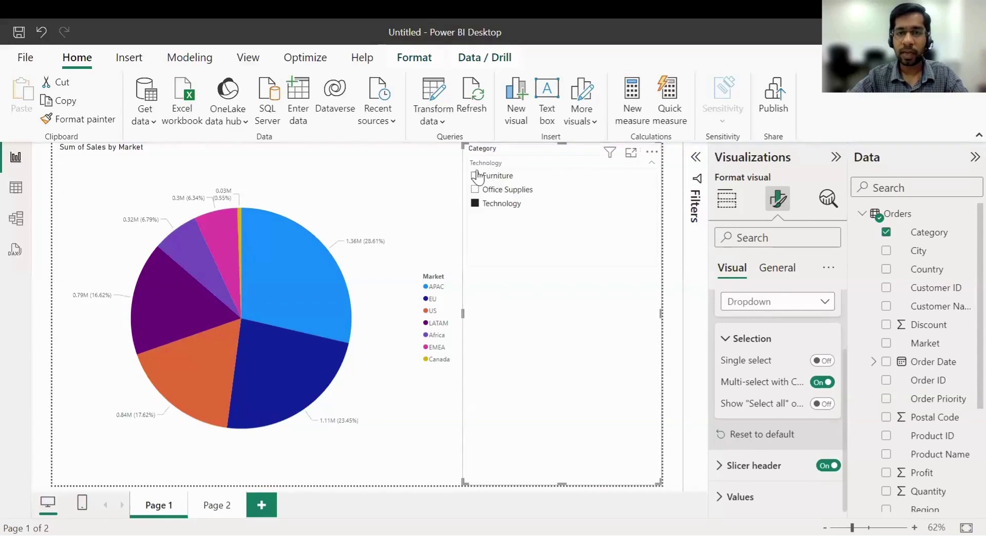
left_click(475, 177)
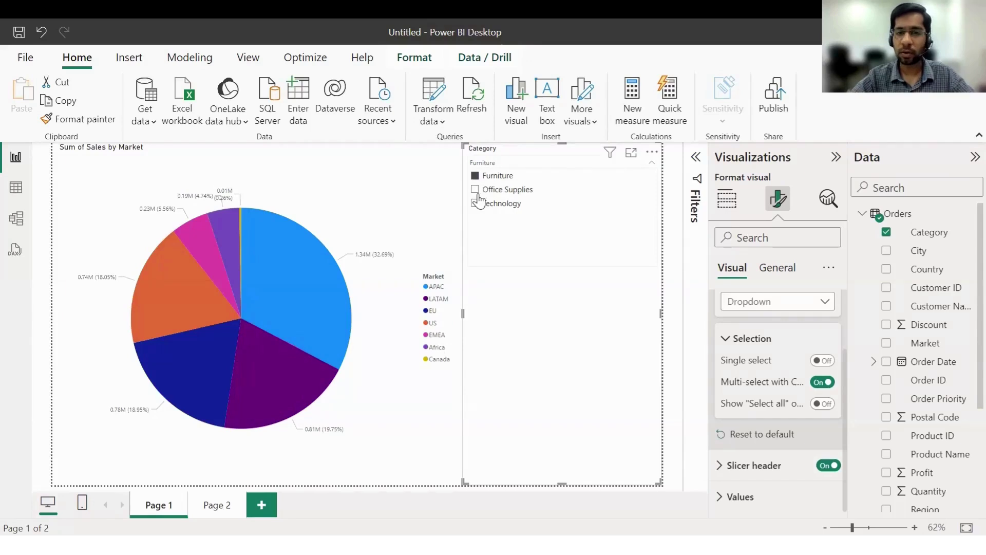
left_click(524, 196)
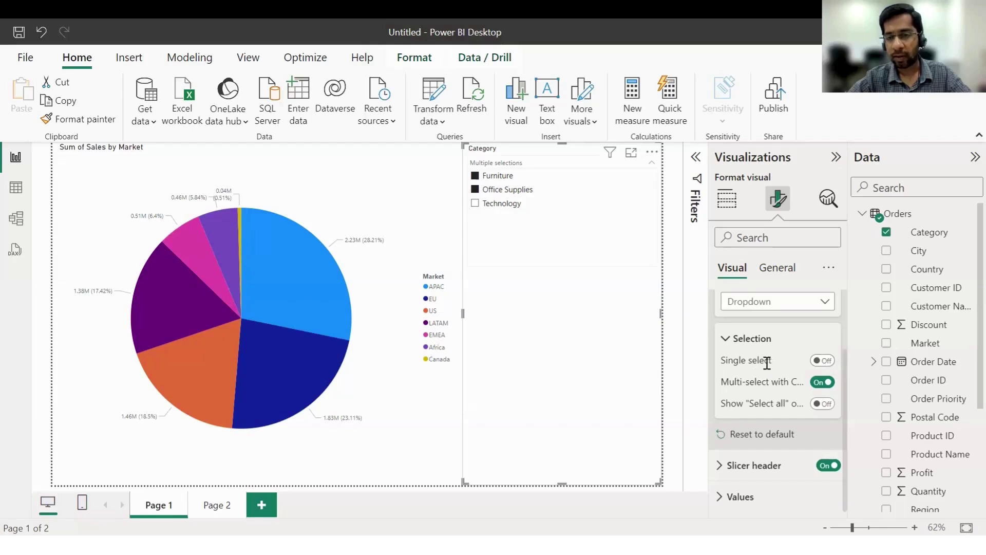
Turn on Single select for the Category slicer and switch its selection to Office Supplies, then to Technology.
left_click(822, 361)
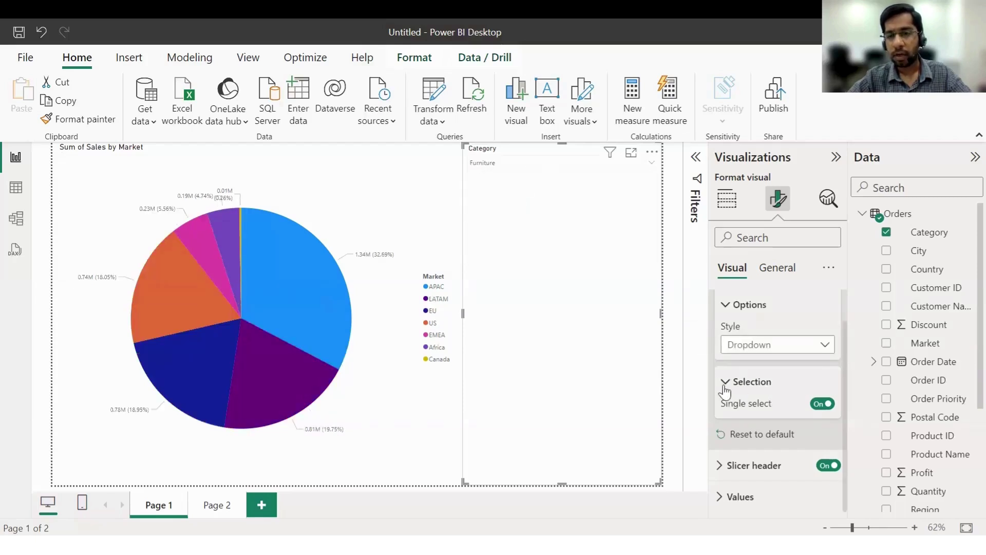
left_click(508, 163)
left_click(490, 189)
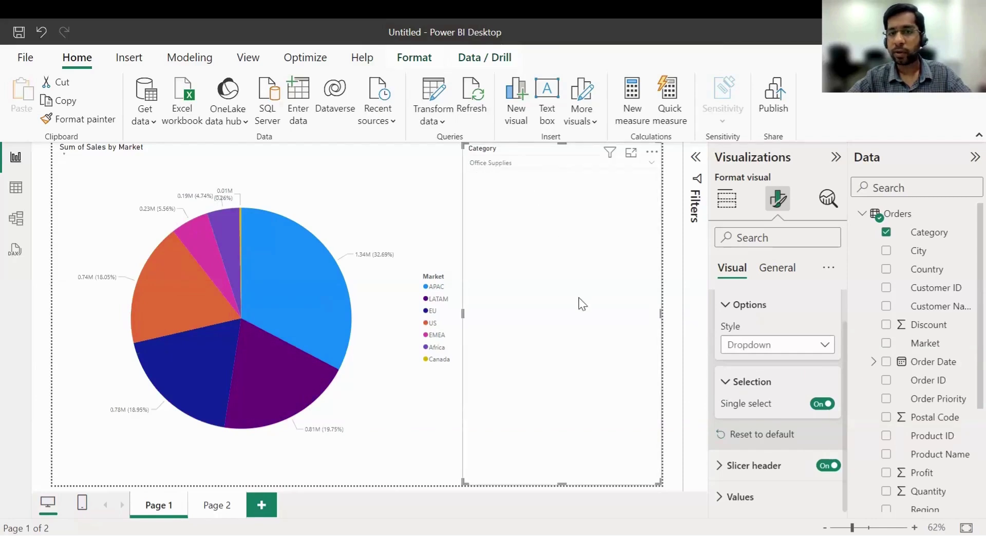
left_click(498, 170)
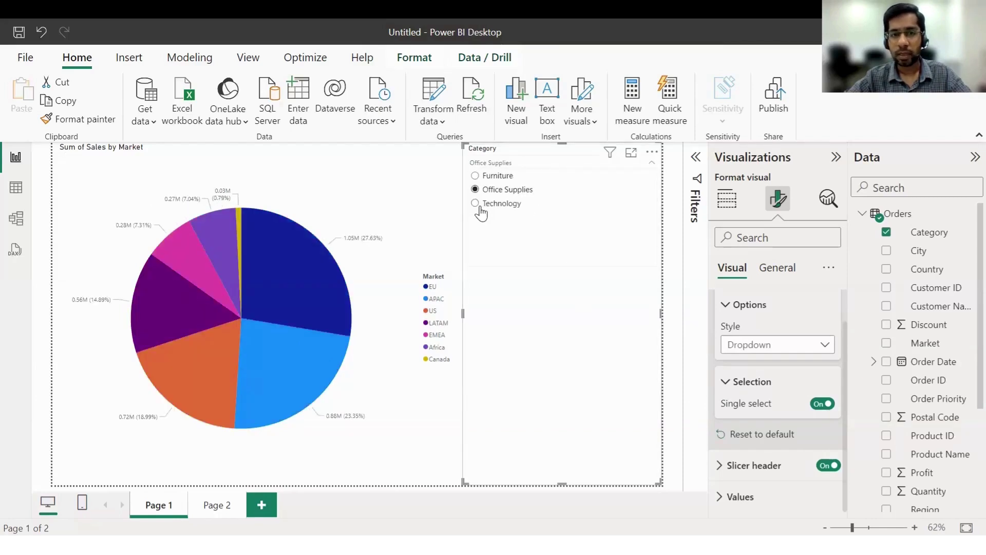
left_click(563, 205)
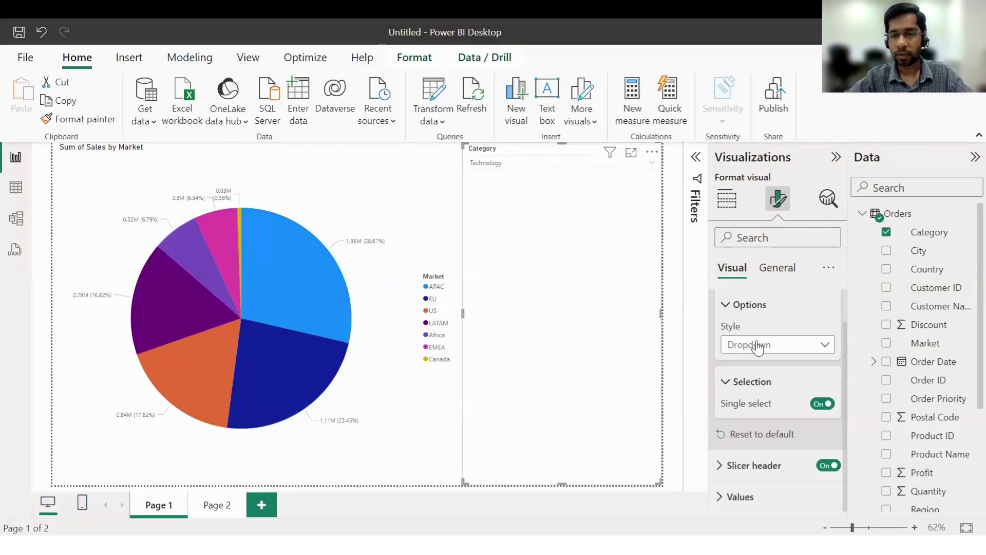
Turn off Single select and Multi-select with CTRL for the Category slicer.
left_click(822, 406)
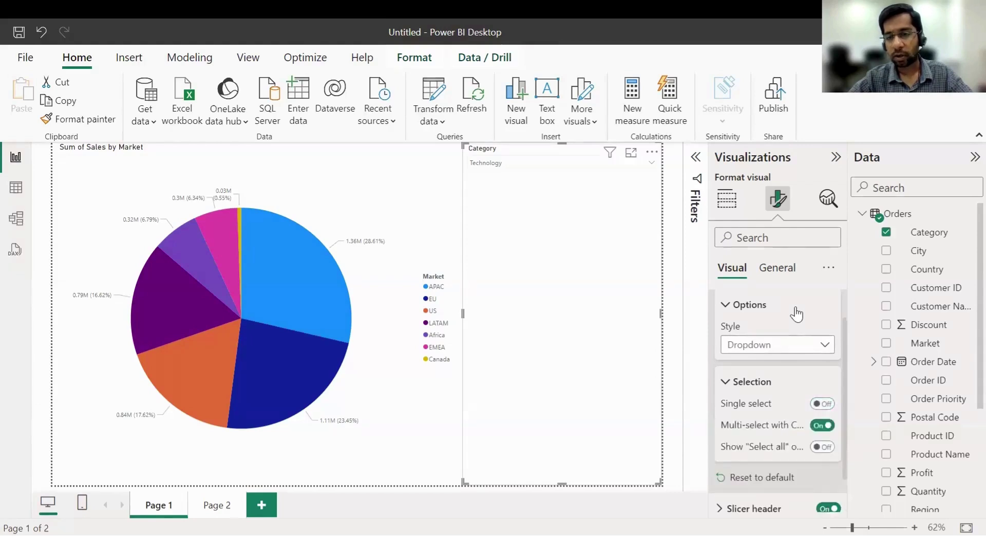
scroll(797, 310, "down", 1)
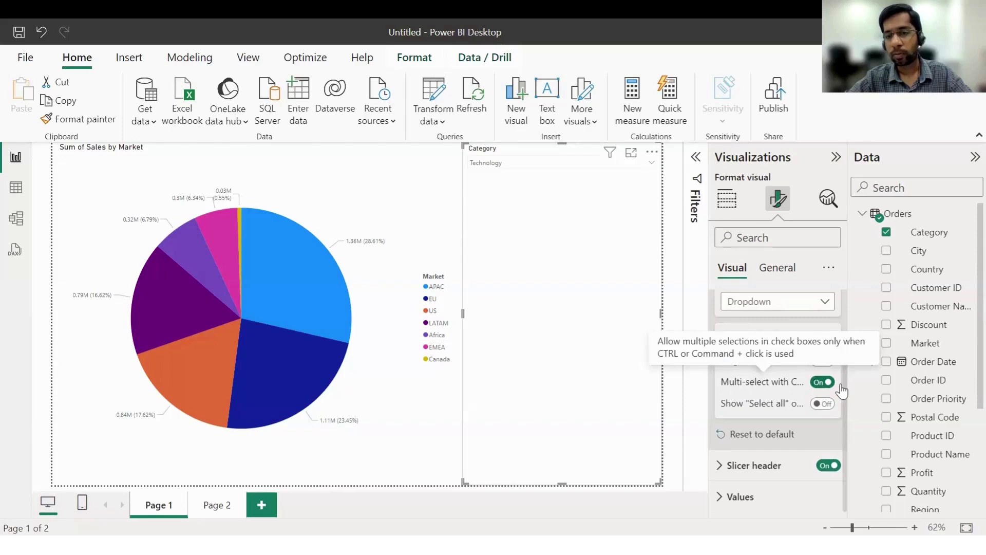
left_click(826, 384)
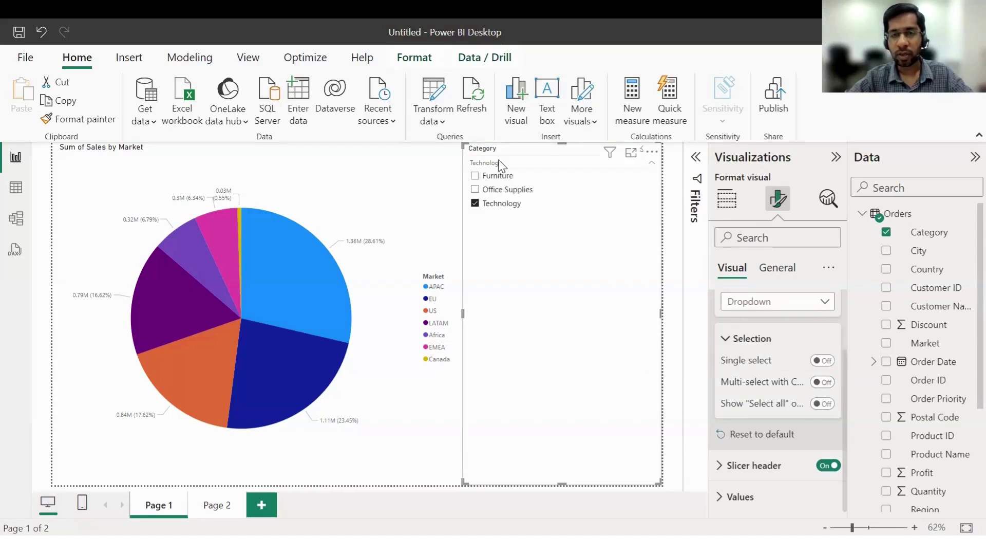
Add Furniture and Office Supplies to the Category selection and enable the "Select all" option in the slicer's list.
left_click(475, 177)
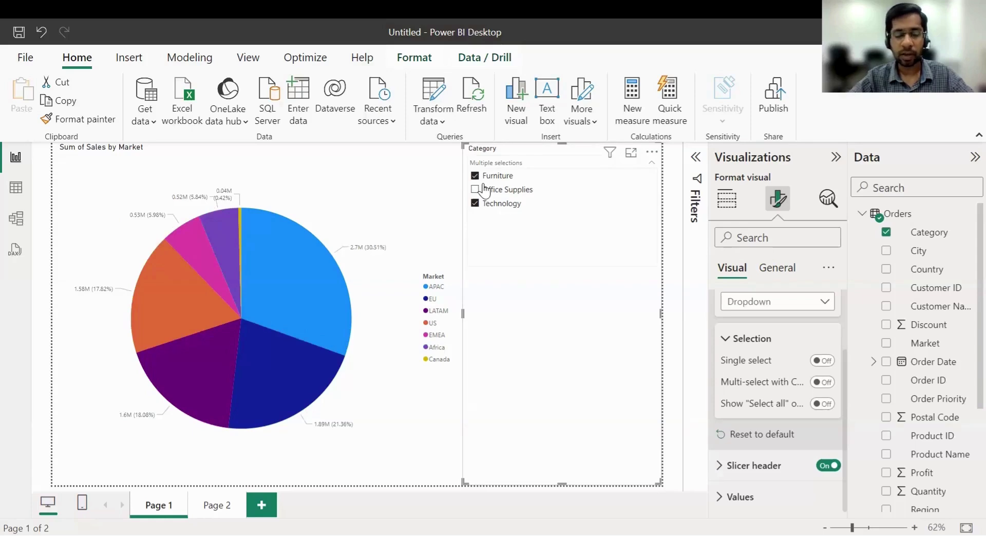
left_click(475, 190)
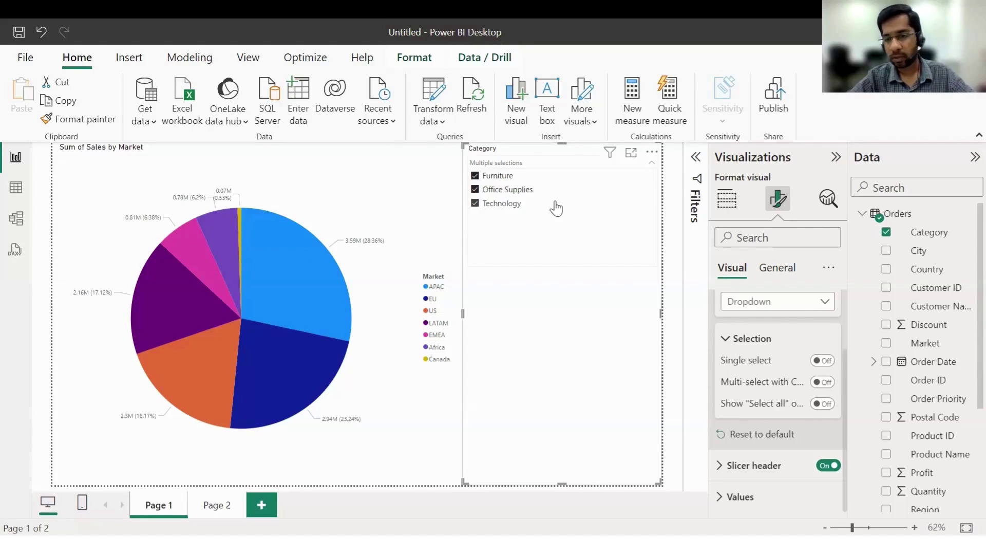
left_click(821, 403)
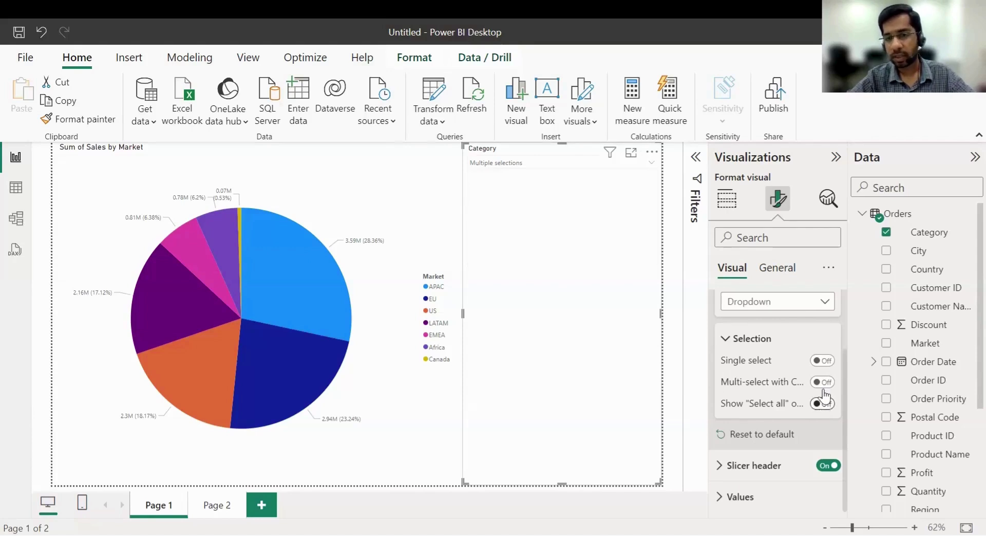
left_click(497, 163)
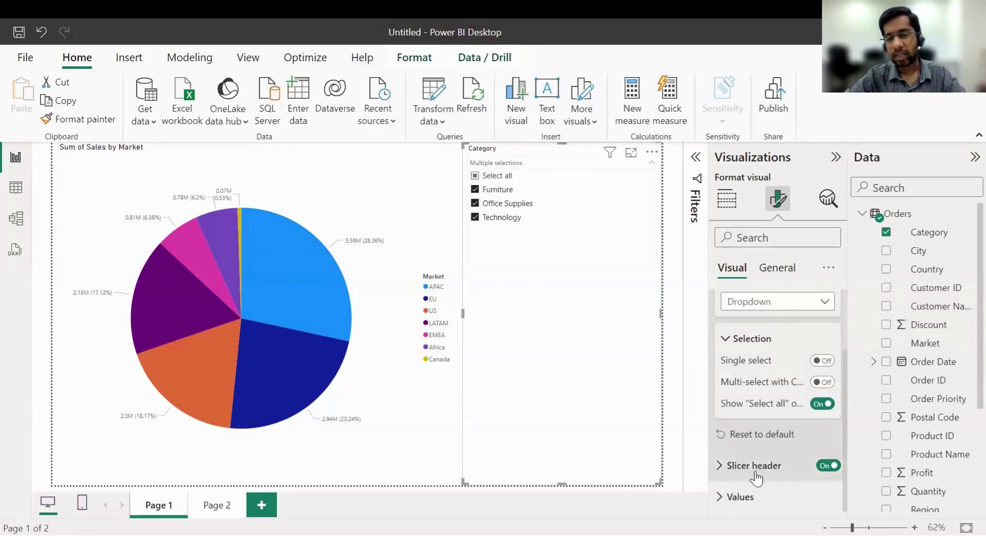
Set the Category slicer header's text to font size 14 and bold.
left_click(731, 465)
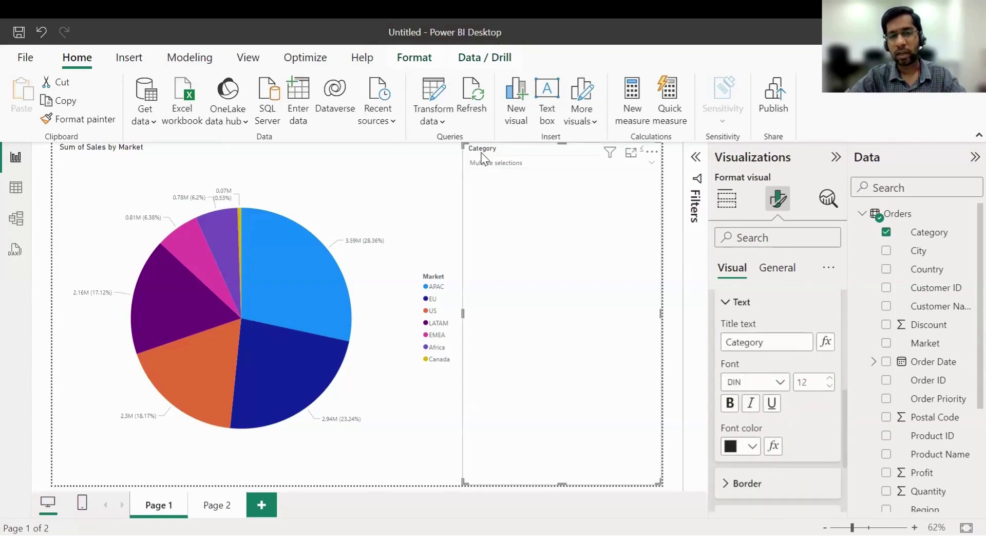
double_click(768, 340)
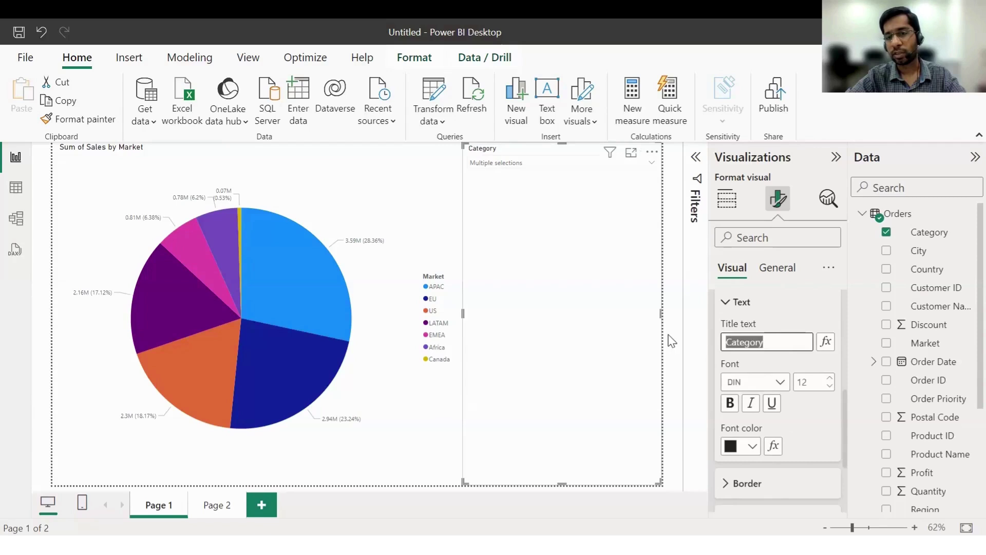
double_click(810, 383)
type("14")
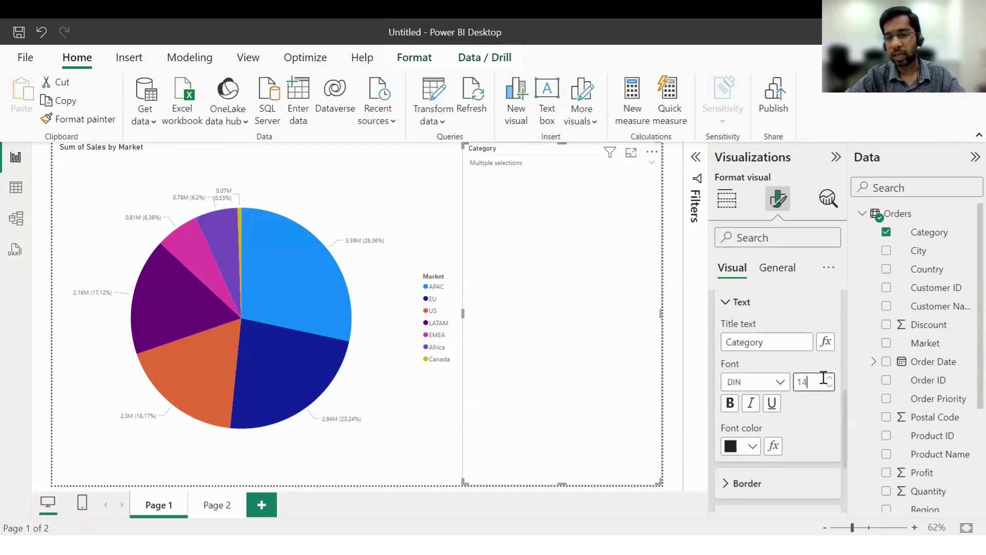
left_click(730, 403)
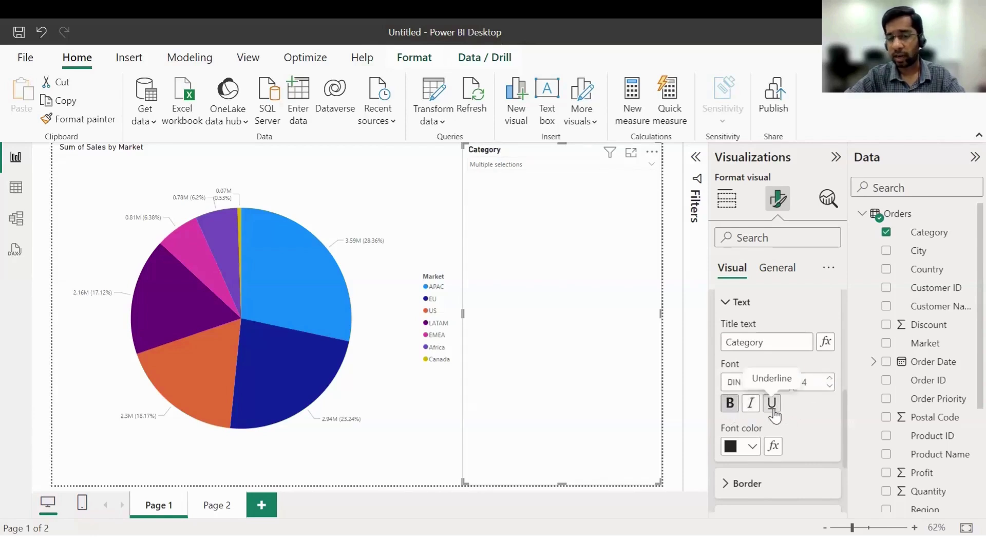
Add top, bottom, left and right borders to the Category slicer's header and shorten the slicer's height.
scroll(744, 437, "down", 3)
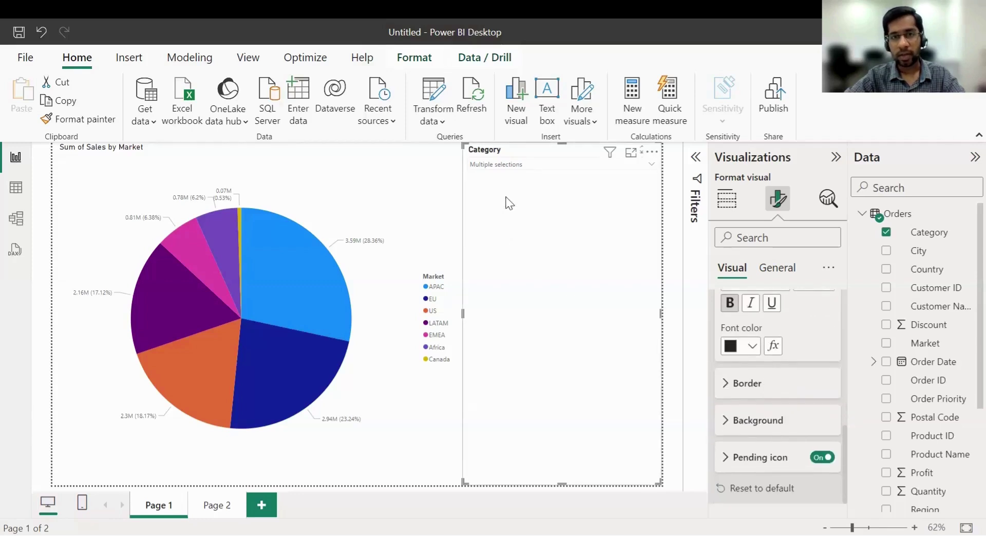
left_click(724, 385)
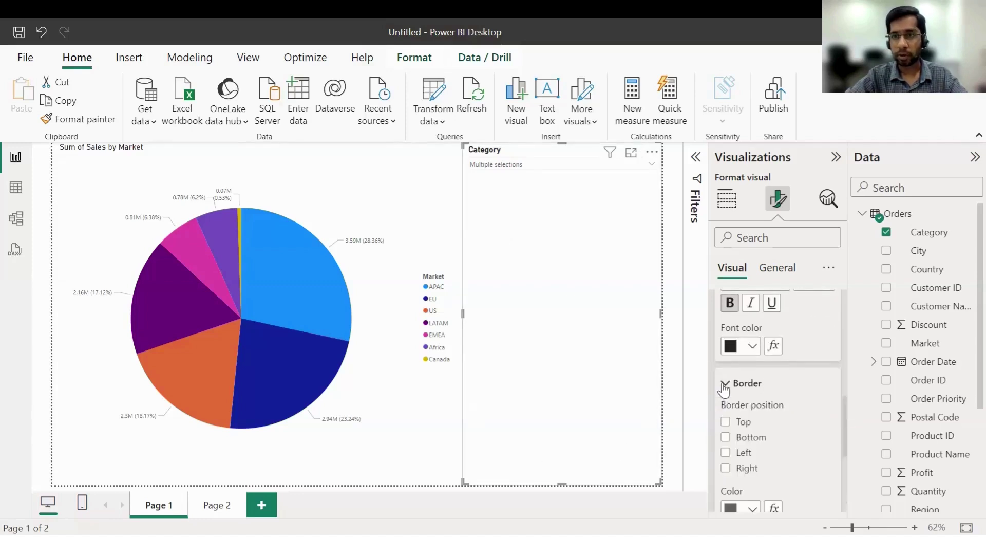
scroll(726, 389, "down", 2)
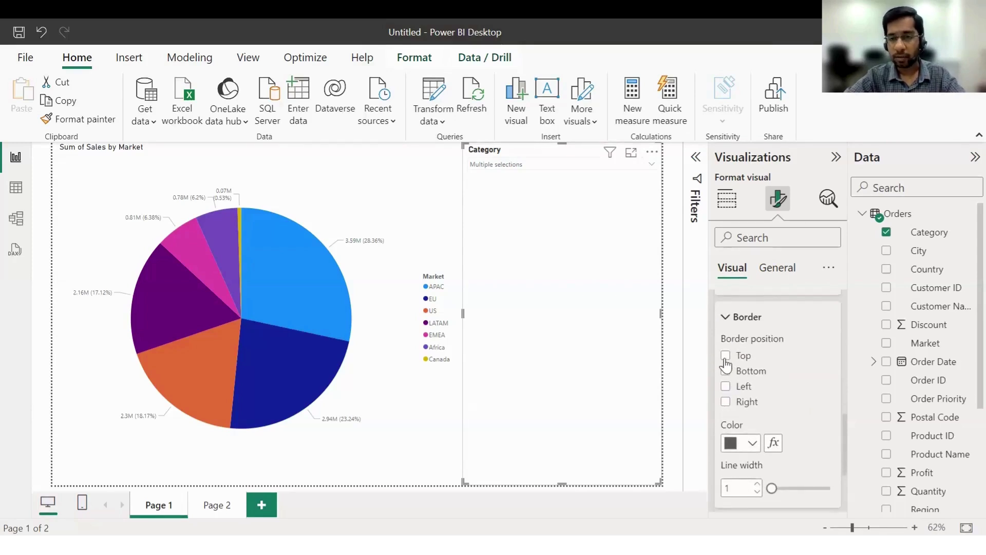
left_click(726, 370)
left_click(725, 386)
left_click(726, 401)
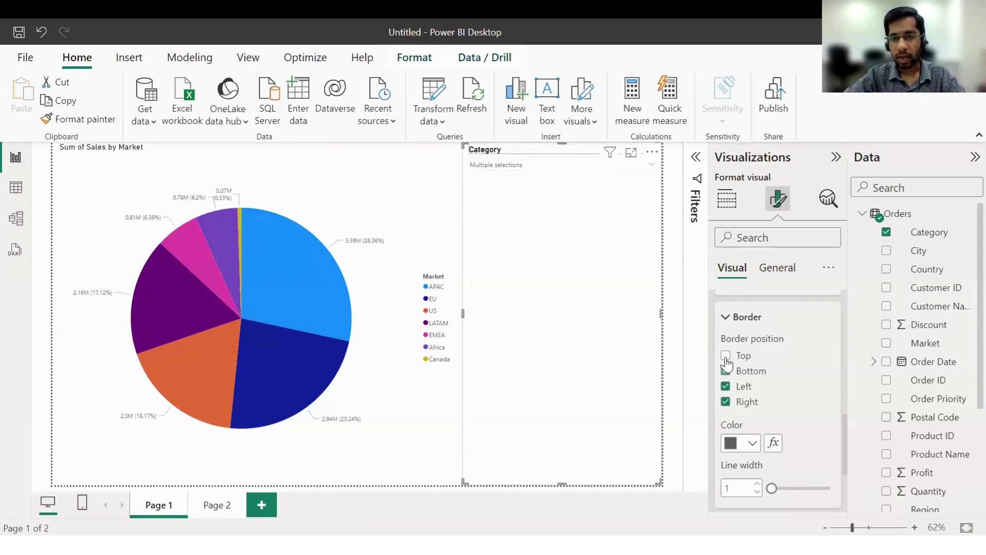
left_click_drag(562, 482, 567, 353)
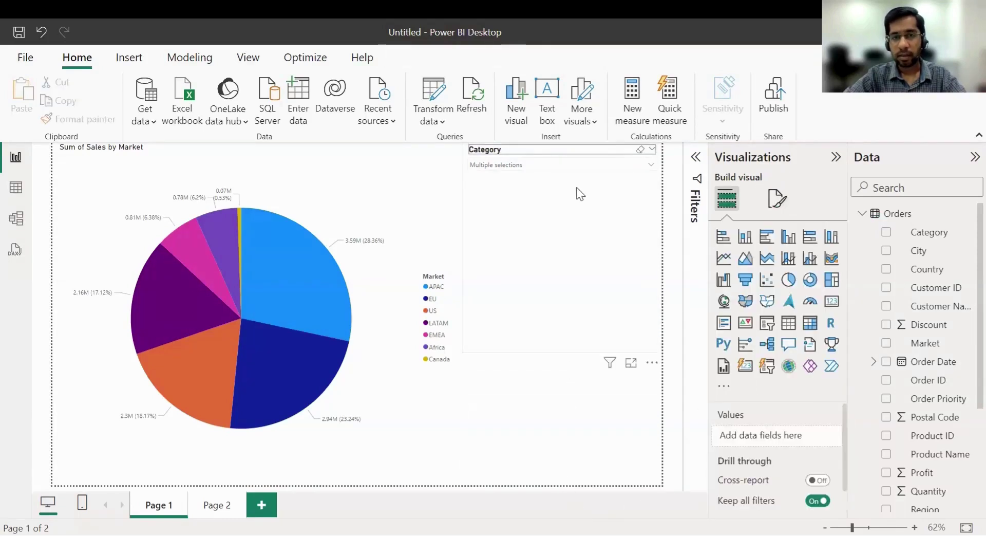
Examine the border and background formatting options of the Category slicer's header.
scroll(790, 404, "down", 1)
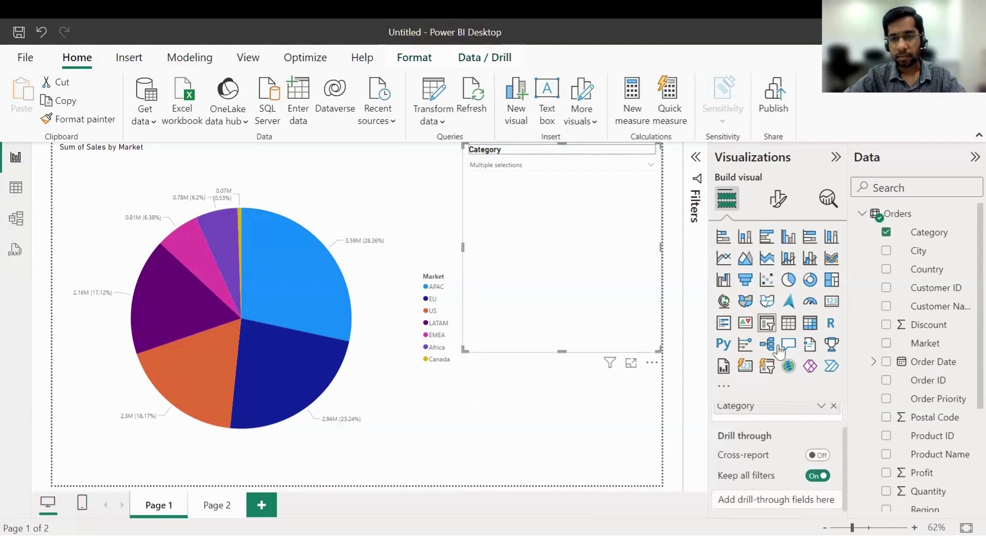
left_click(778, 199)
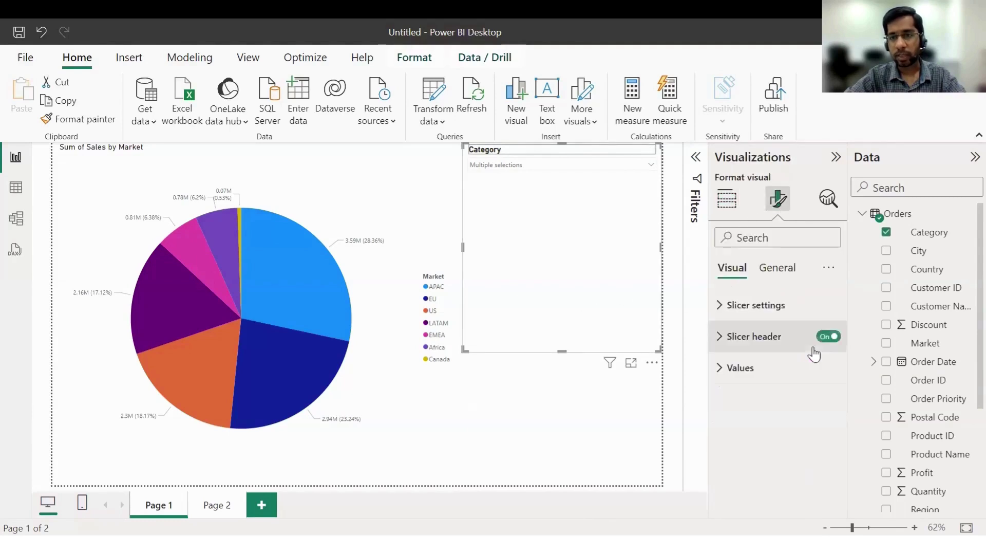
left_click(720, 336)
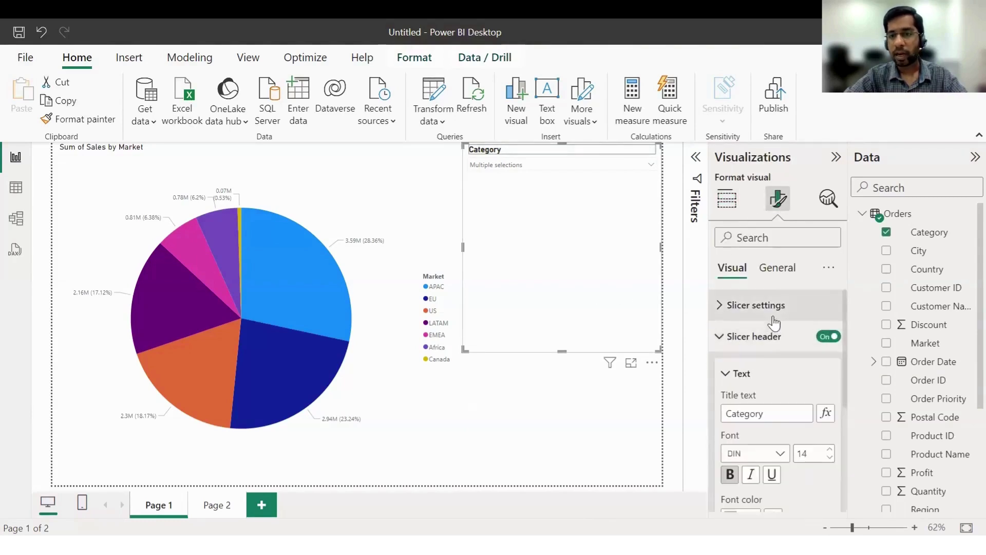
scroll(781, 324, "down", 1)
scroll(788, 322, "down", 3)
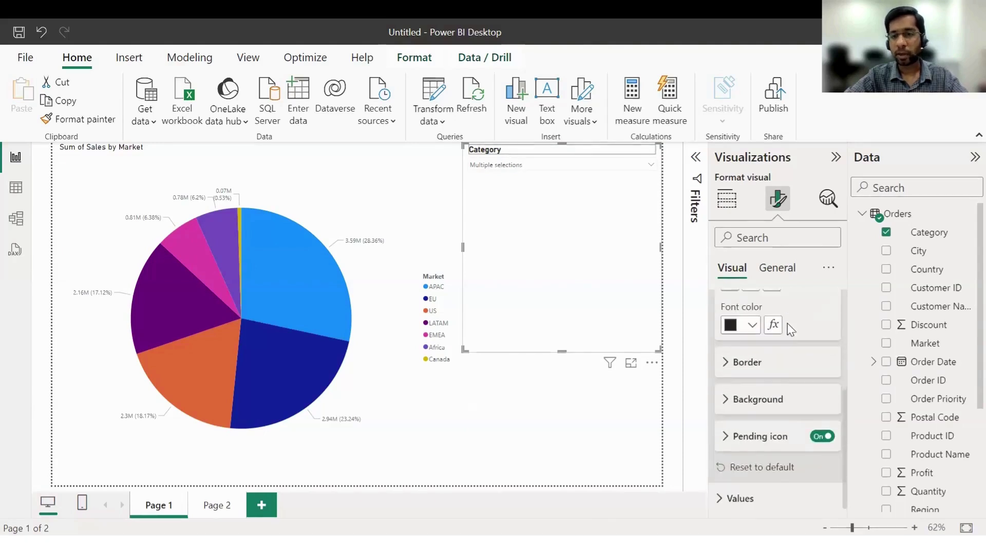
left_click(726, 360)
scroll(727, 390, "down", 3)
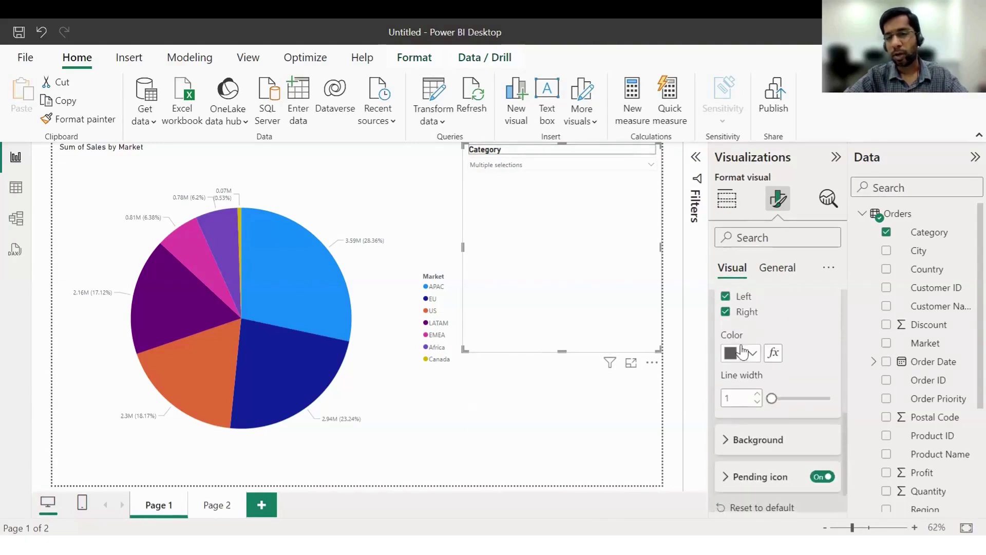
left_click(726, 441)
scroll(788, 379, "down", 2)
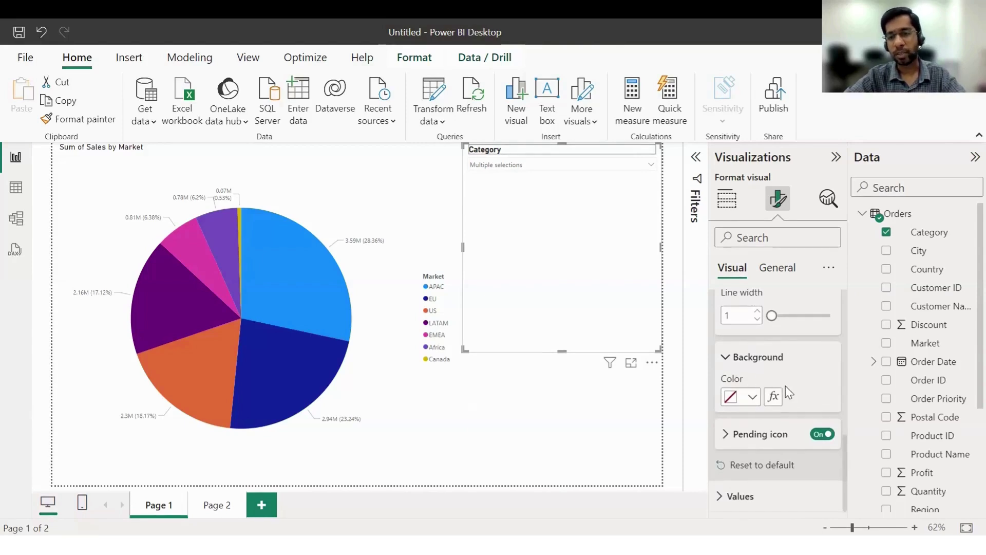
Set the font size of the Category slicer's values to 16 and return to the visual's build options.
left_click(719, 496)
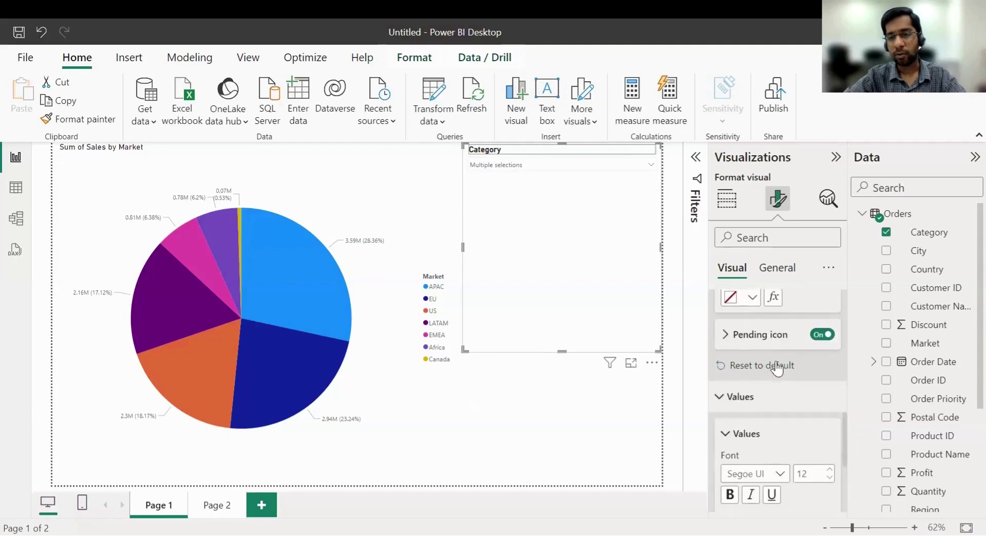
scroll(777, 368, "down", 3)
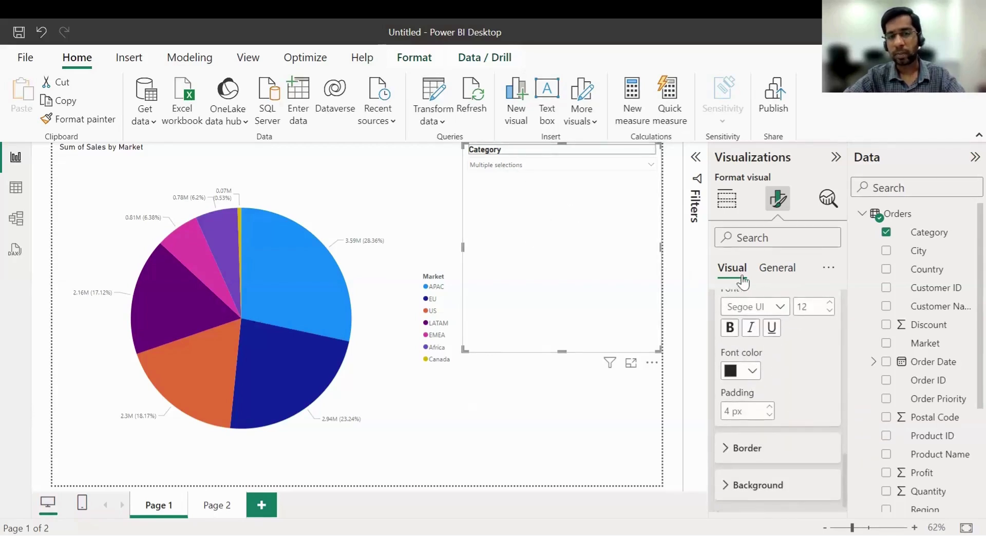
double_click(814, 306)
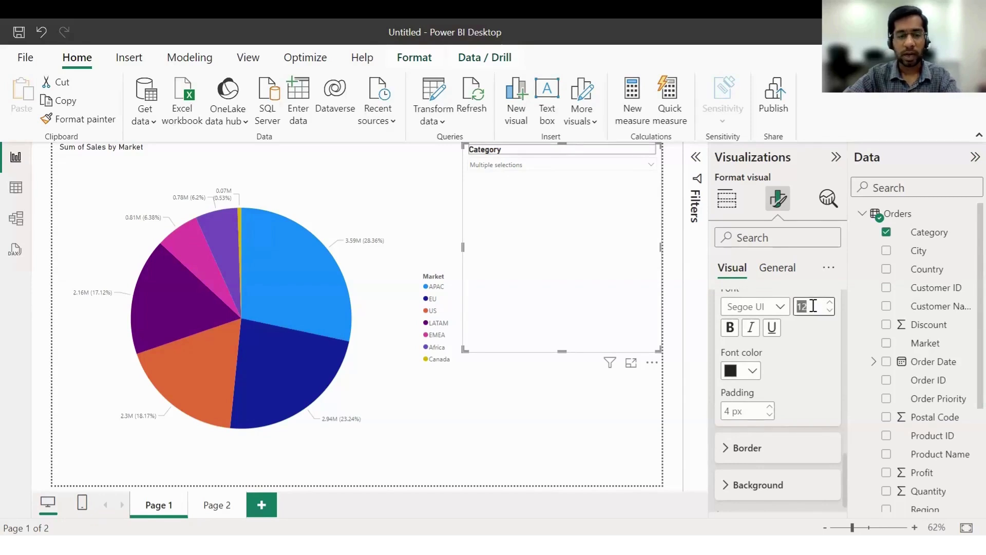
type("16")
scroll(749, 345, "up", 6)
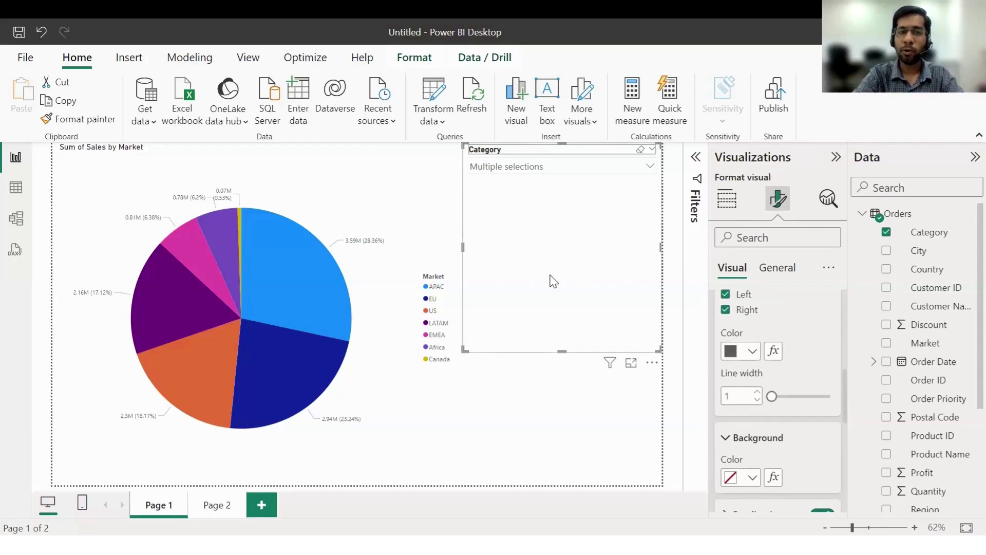
left_click(719, 206)
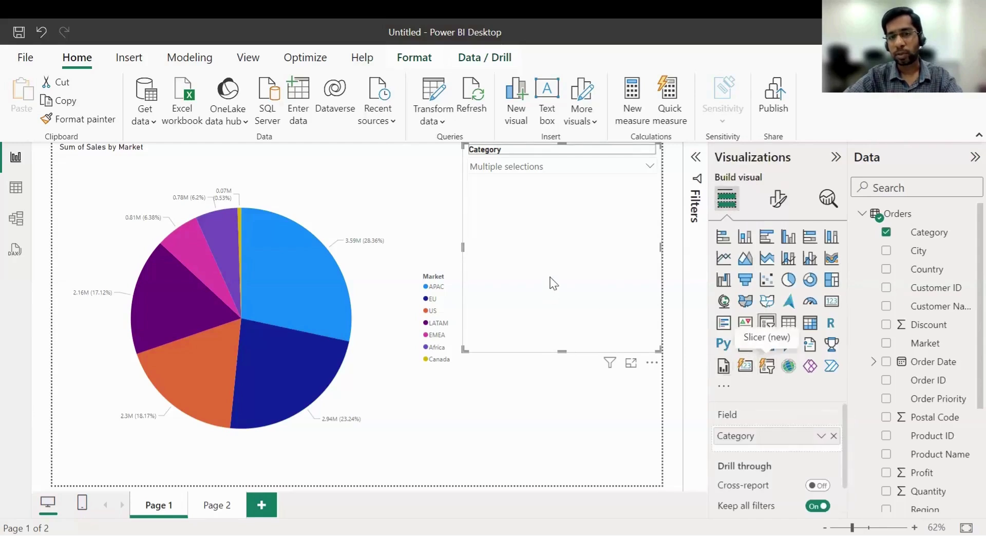
Convert the Category slicer to the Slicer (new) visual and set its tile shape to Rounded Rectangle.
left_click(762, 367)
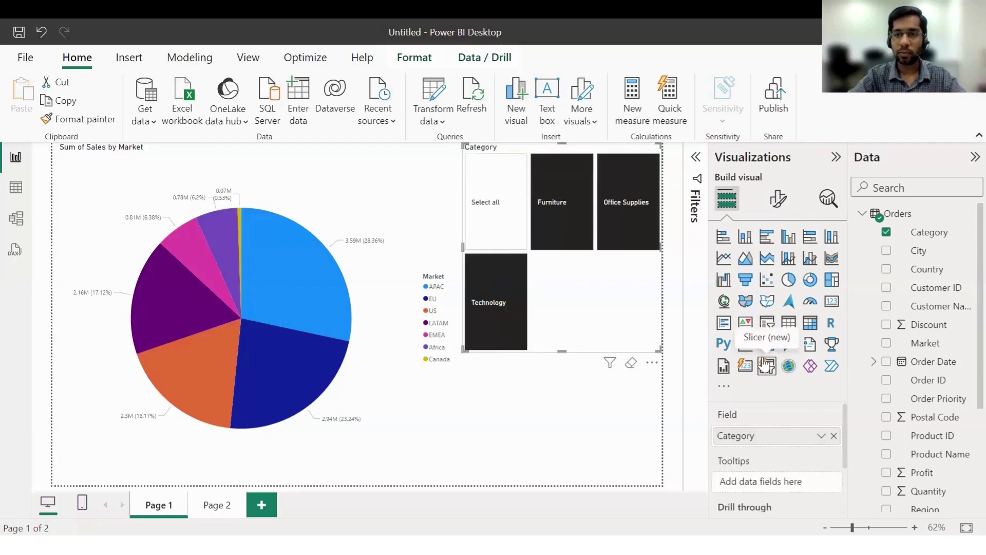
left_click(779, 202)
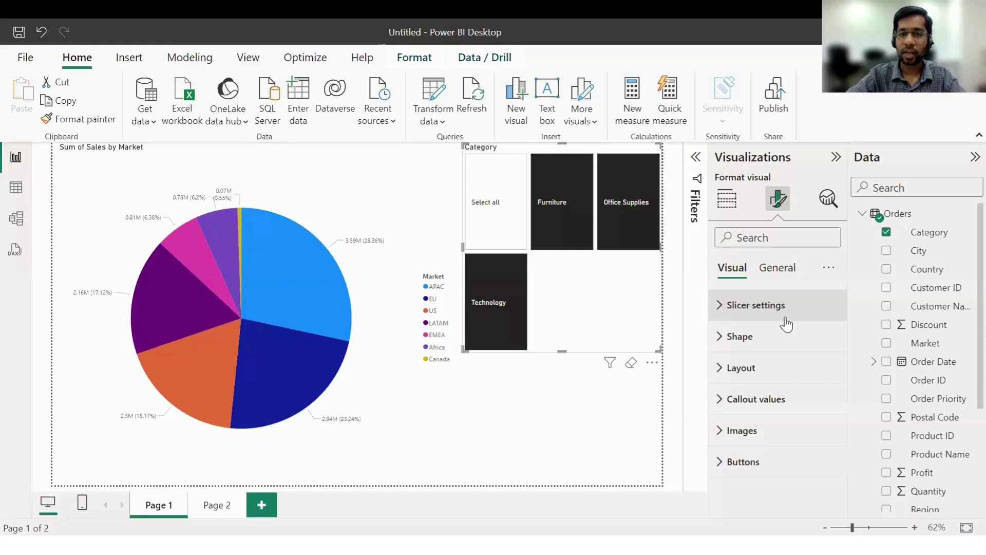
left_click(722, 344)
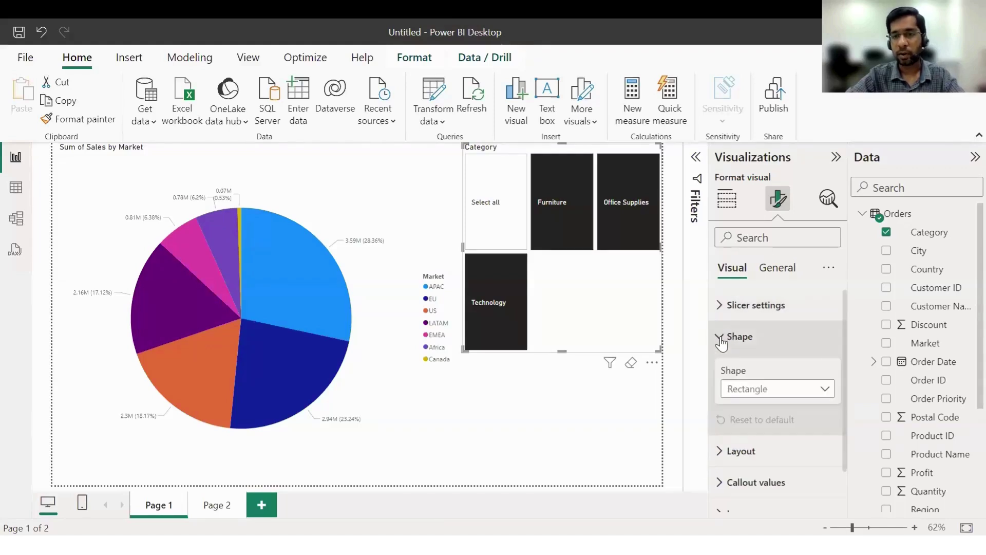
left_click(746, 394)
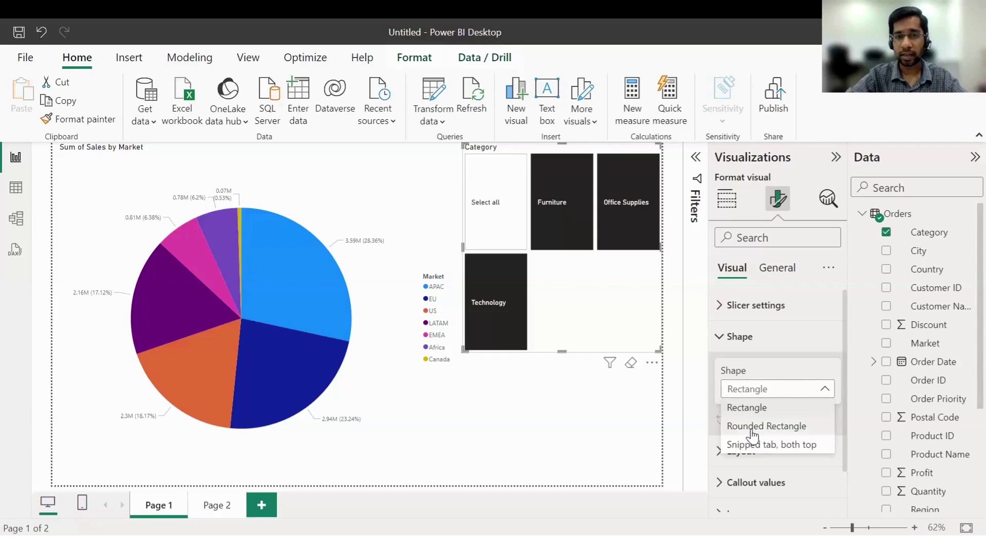
left_click(751, 433)
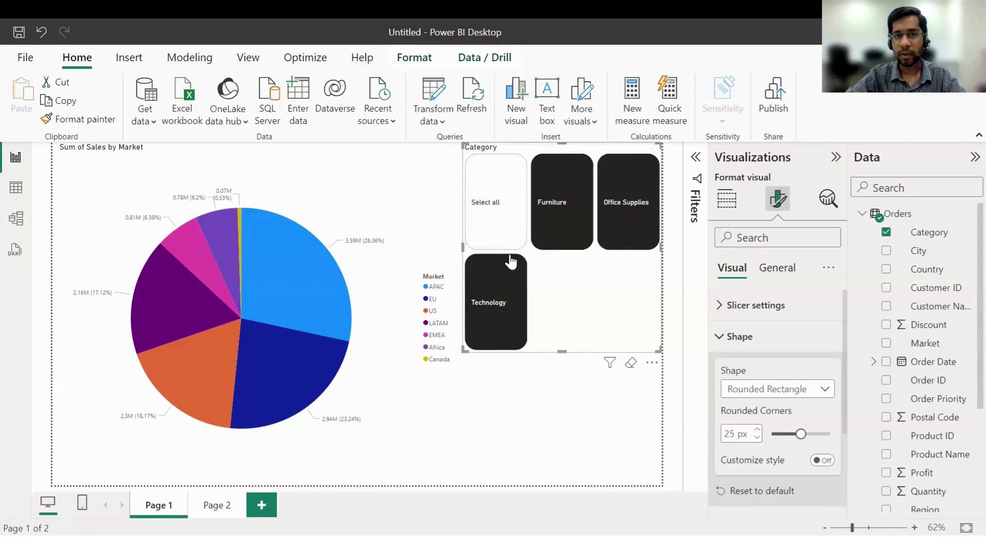
Examine the callout value formatting options of the Category slicer, including color, transparency, horizontal alignment and label settings.
scroll(744, 416, "down", 2)
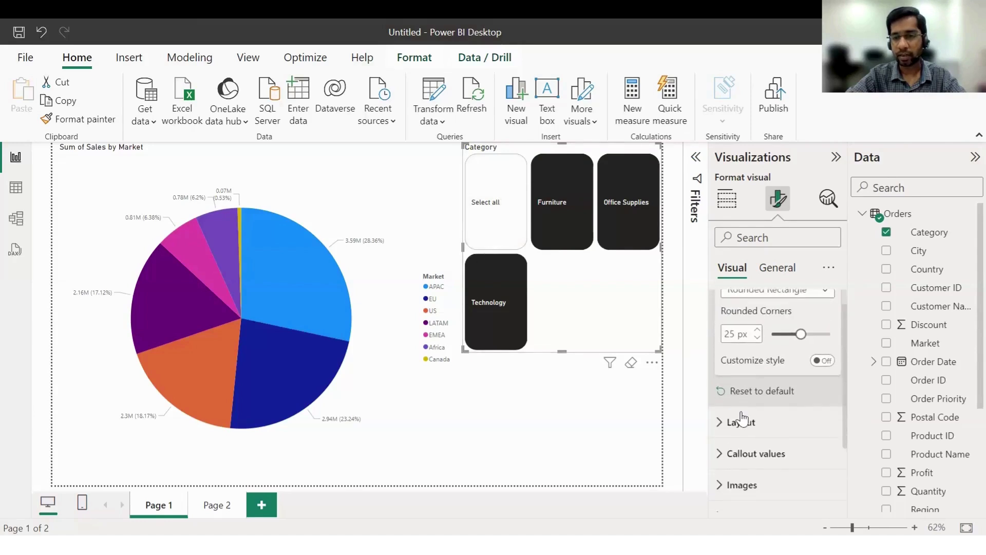
left_click(721, 446)
scroll(742, 350, "down", 5)
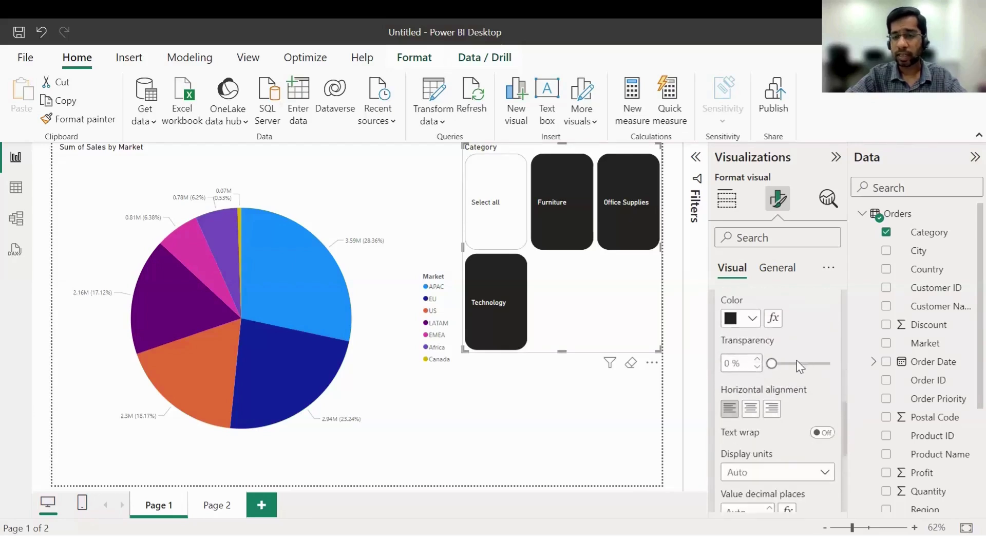
left_click(750, 409)
scroll(757, 396, "down", 4)
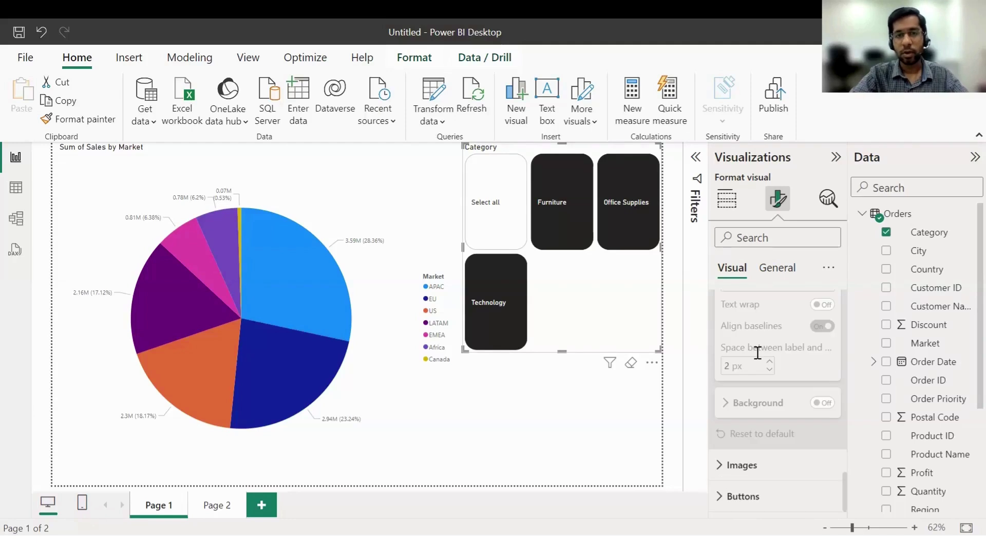